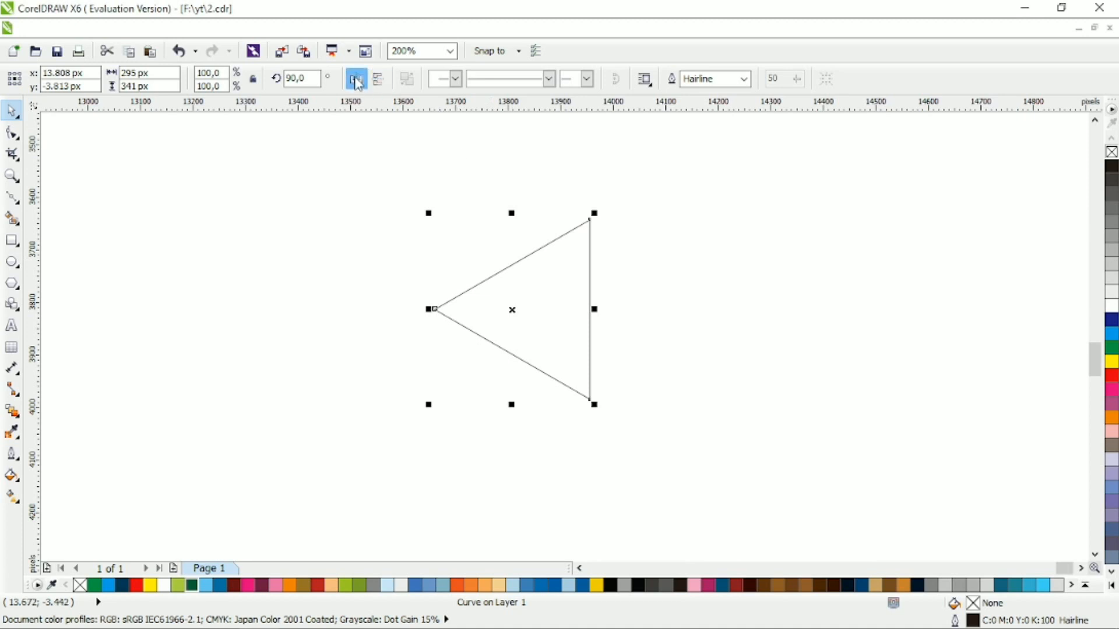
Mirror the triangle horizontally and deselect it.
left_click(356, 78)
left_click(187, 253)
Draw a small rectangle across the triangle's left edge and a larger one, about 317 by 125 px, overlapping it.
left_click(12, 241)
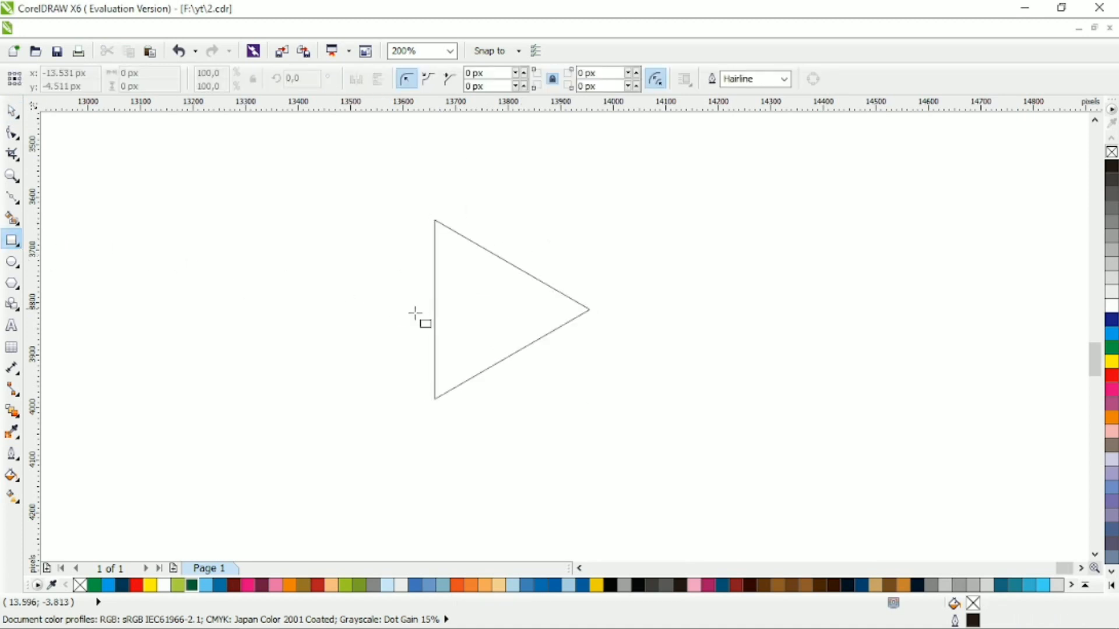
left_click_drag(417, 306, 632, 386)
left_click(12, 112)
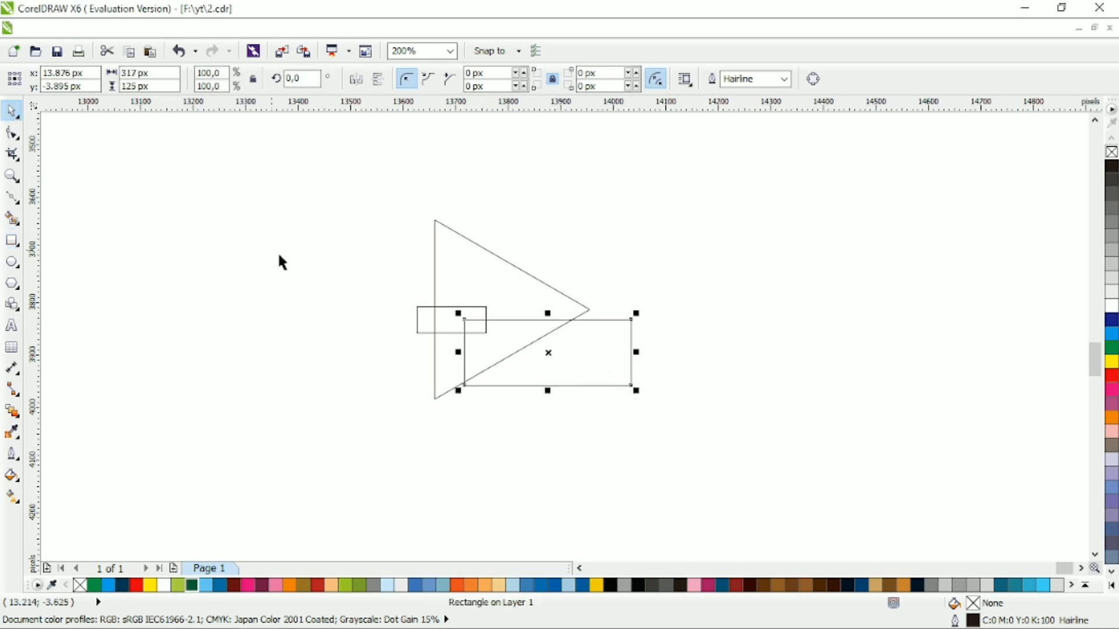
left_click_drag(585, 350, 577, 353)
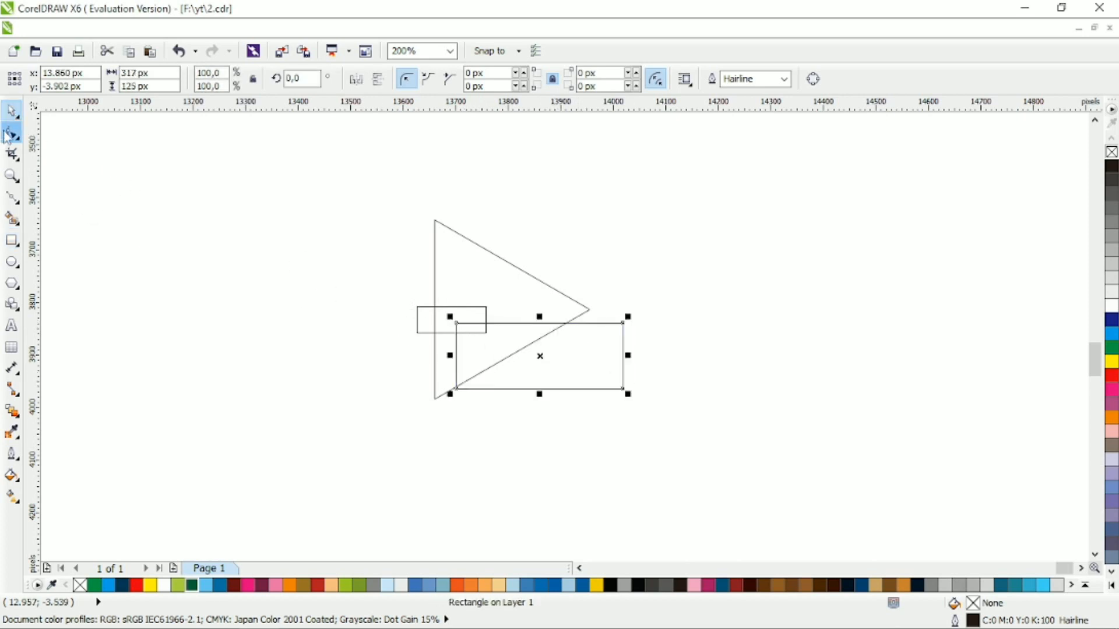
Combine the two rectangles into one curve and set its outline width to 1.0 mm.
left_click(12, 134)
left_click(465, 271)
left_click(12, 111)
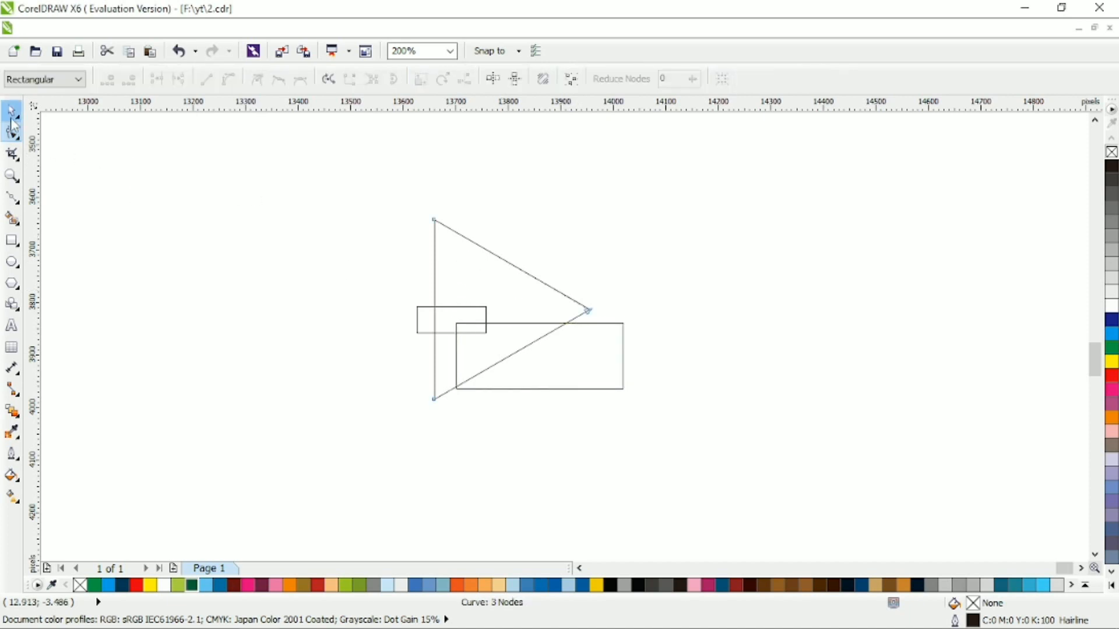
left_click(475, 331)
left_click(590, 375, "shift")
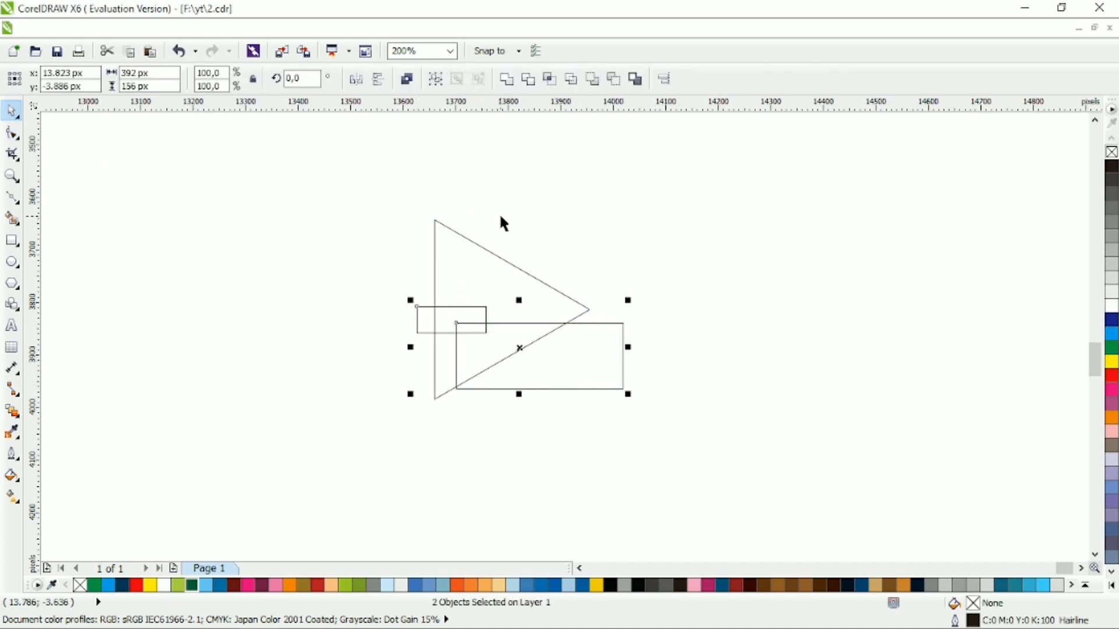
left_click(604, 222)
left_click(602, 361)
left_click_drag(726, 290, 412, 399)
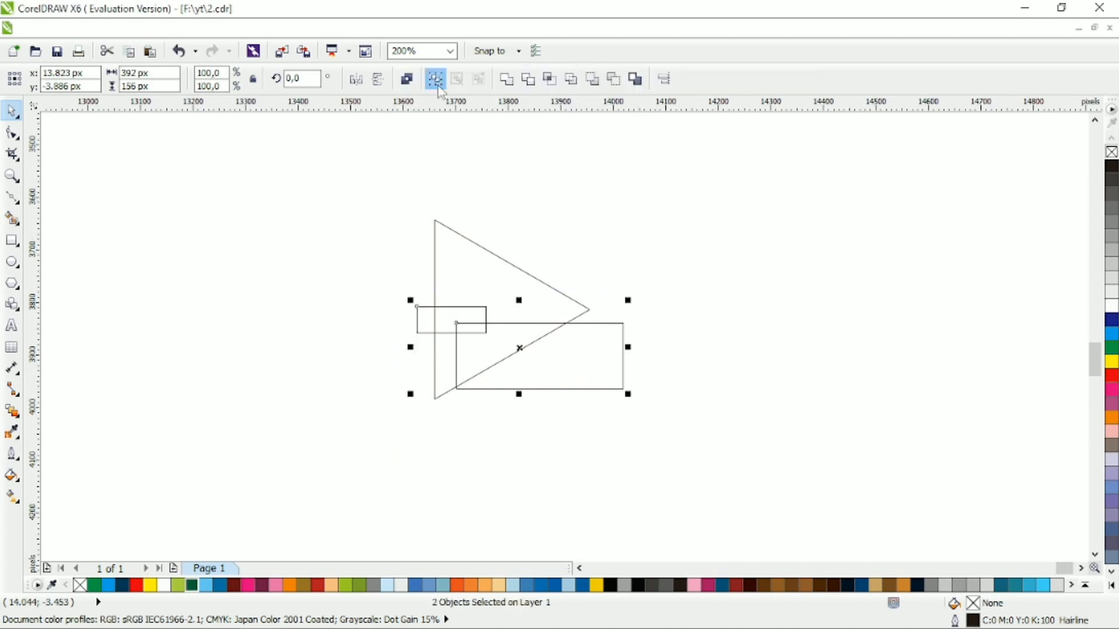
left_click(407, 78)
left_click(743, 78)
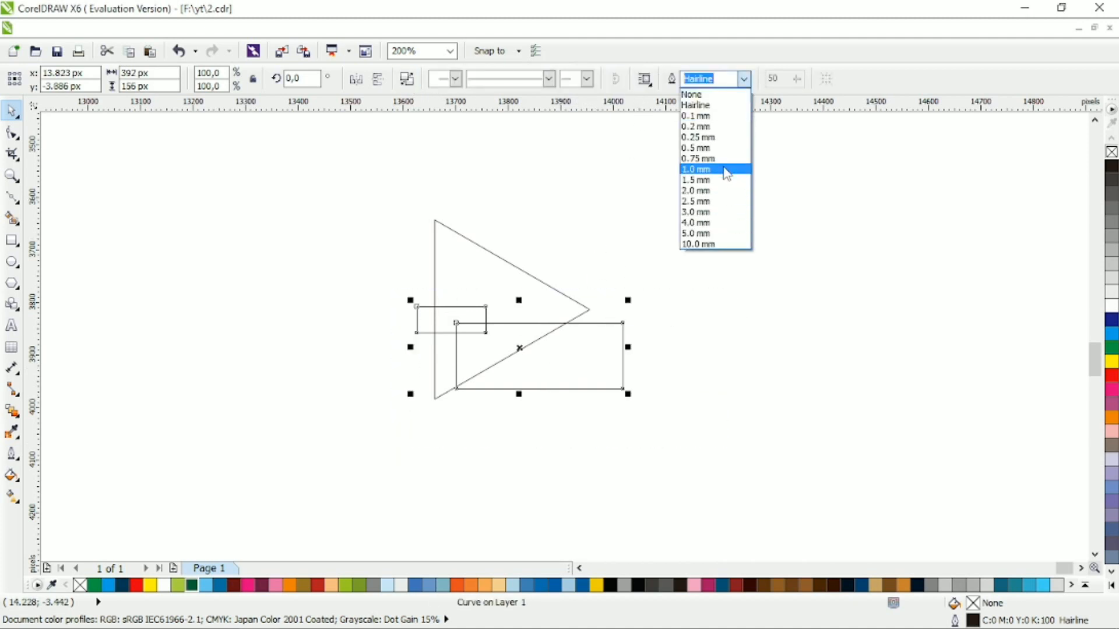
left_click(696, 169)
Break the combined curve apart into two separate rectangles and select the larger one.
left_click(13, 133)
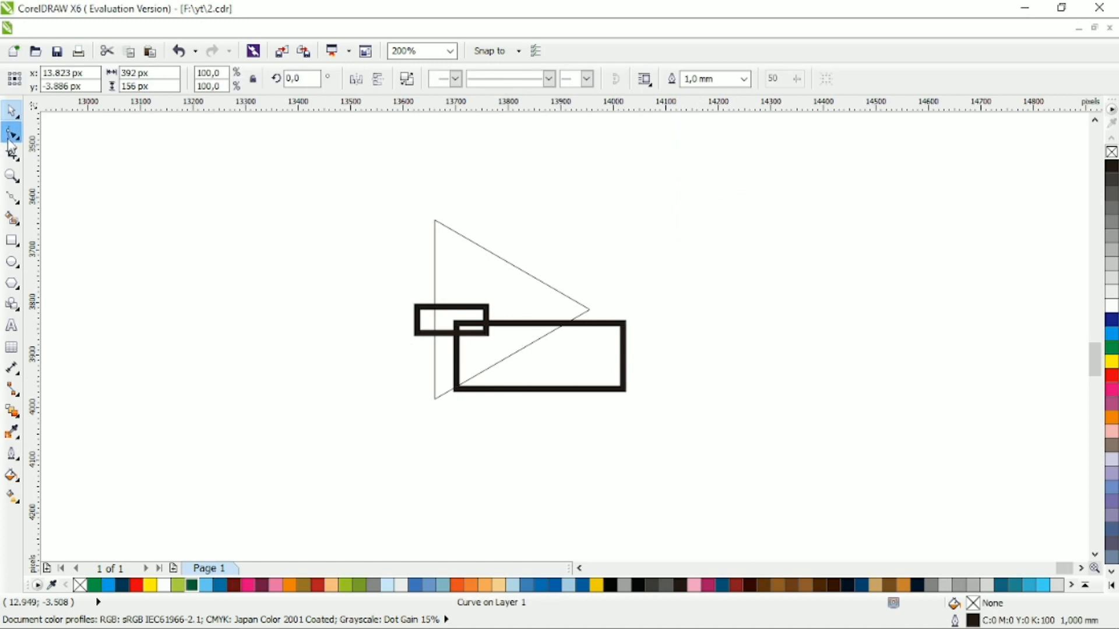
left_click(14, 111)
left_click(410, 80)
left_click(540, 371)
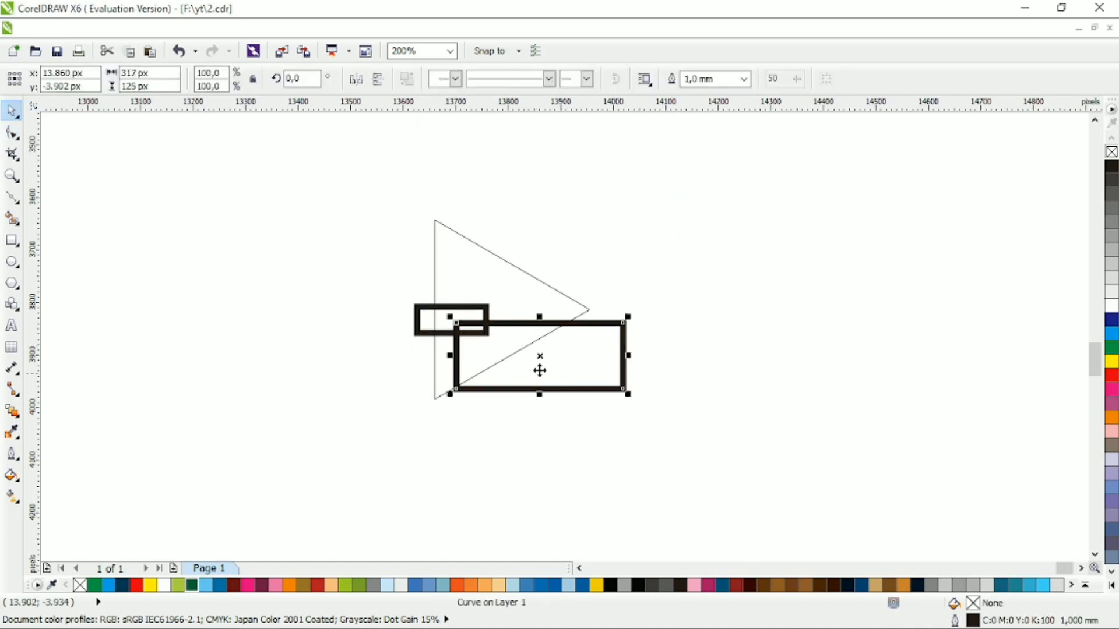
left_click(418, 317)
left_click(573, 378)
left_click(574, 388)
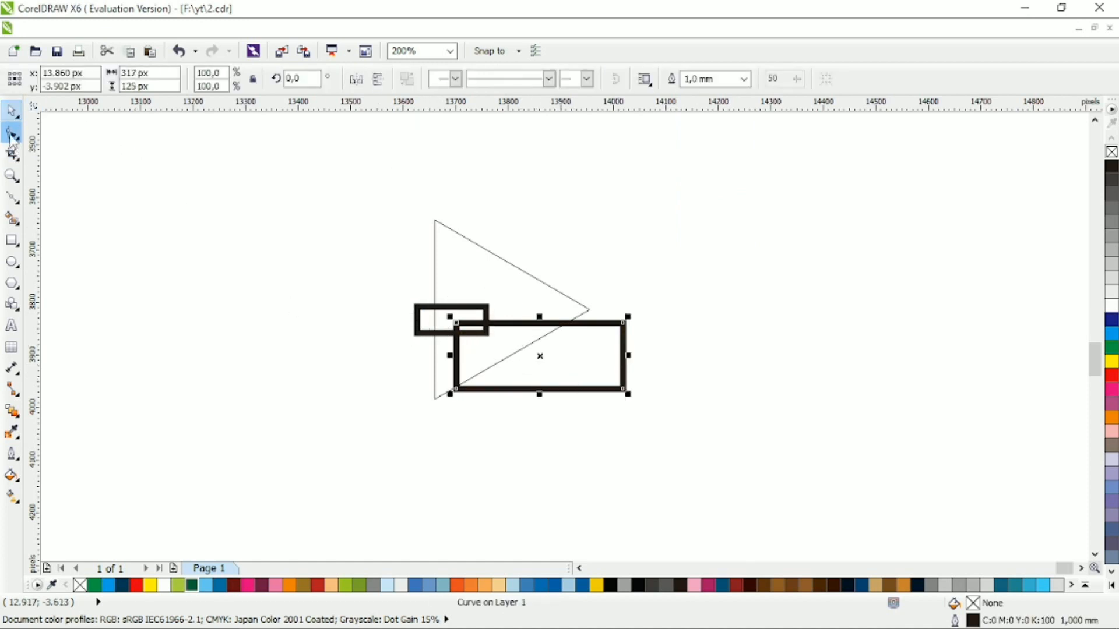
Add a node on the larger rectangle's left edge, then break and delete its bottom-right corner to leave an open L shape.
left_click(13, 133)
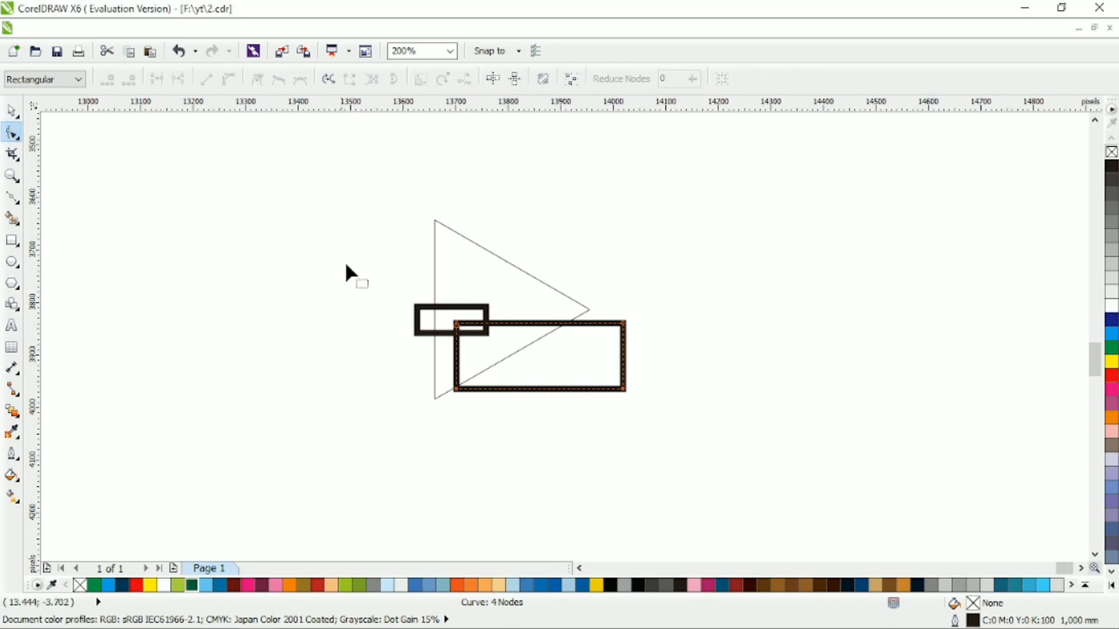
double_click(456, 356)
left_click_drag(603, 378, 658, 421)
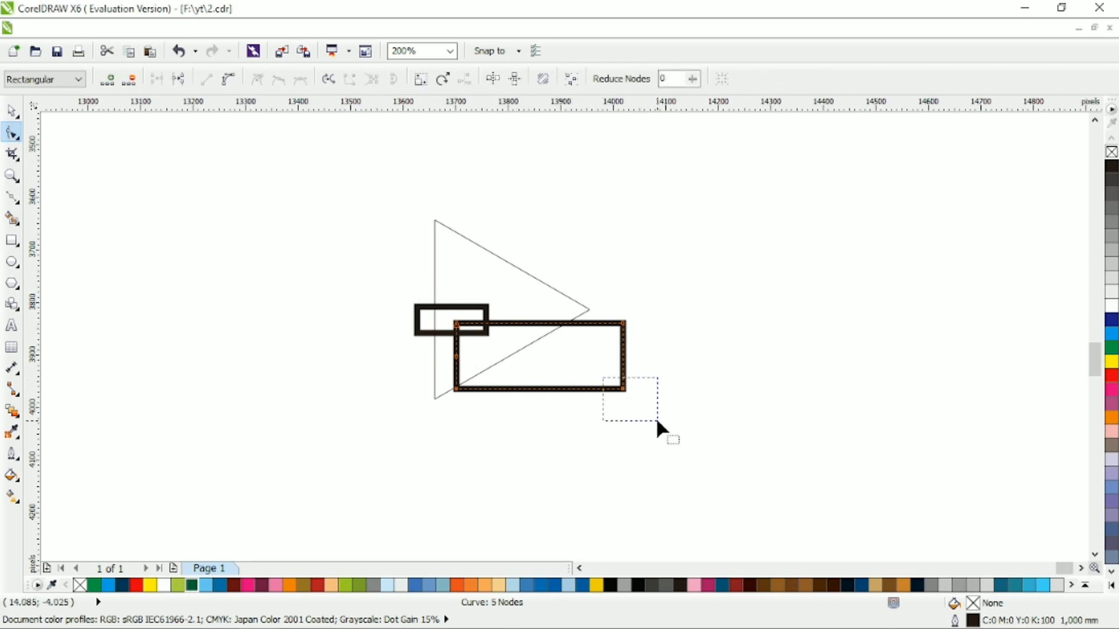
left_click(178, 79)
key("Delete")
left_click_drag(606, 372, 660, 420)
key("Delete")
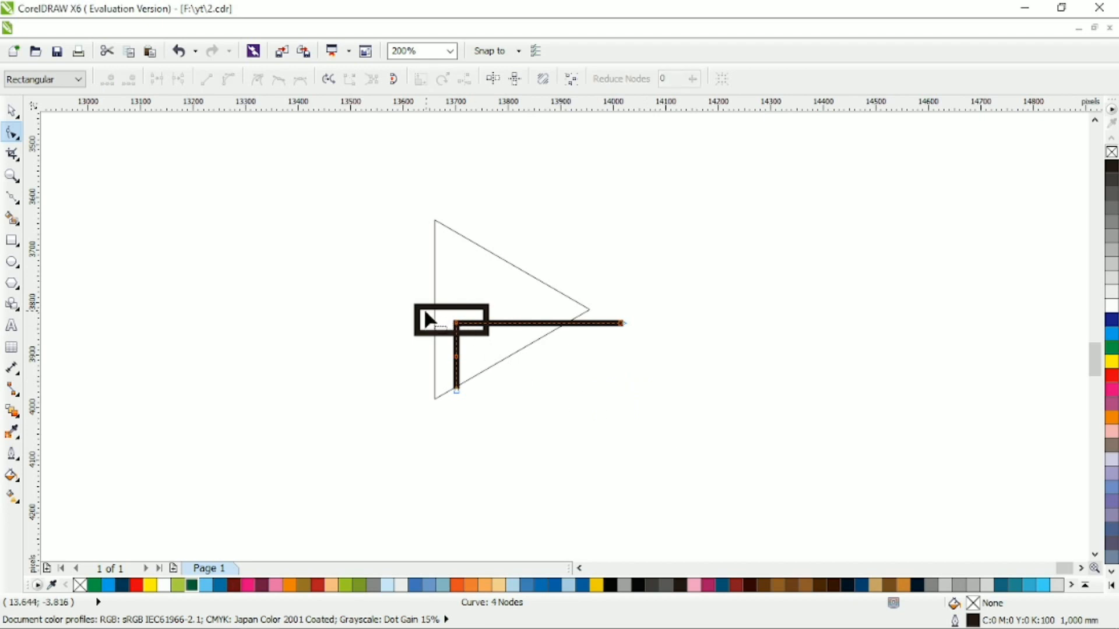
Add a node on the small rectangle's right edge, remove its bottom-right corner, and stretch the open bracket to about 61 px tall.
left_click(424, 313)
double_click(486, 327)
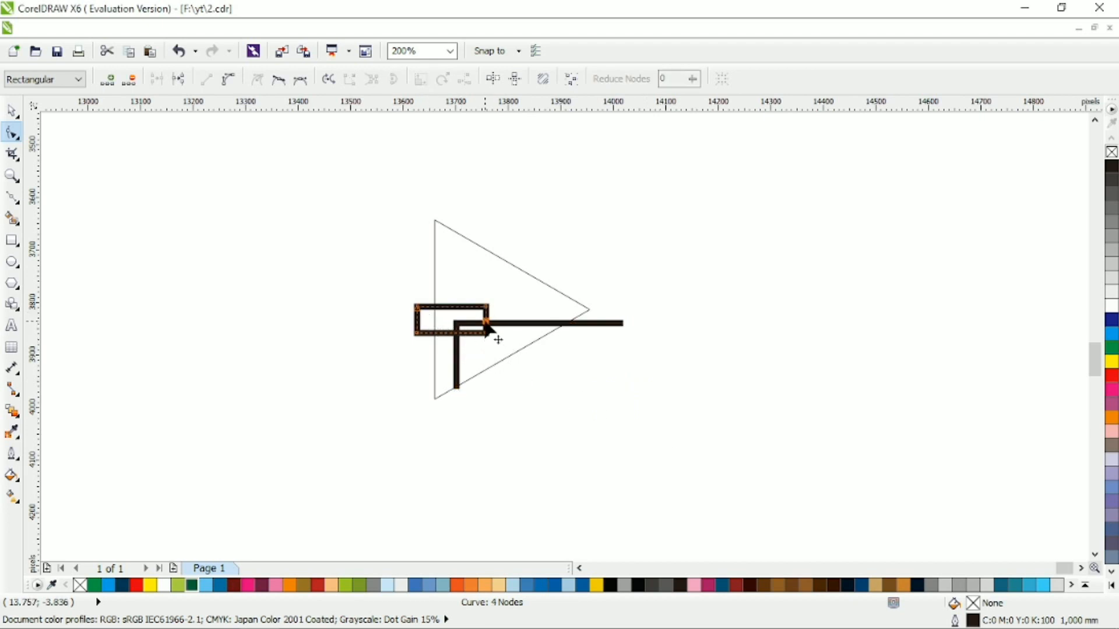
left_click(179, 81)
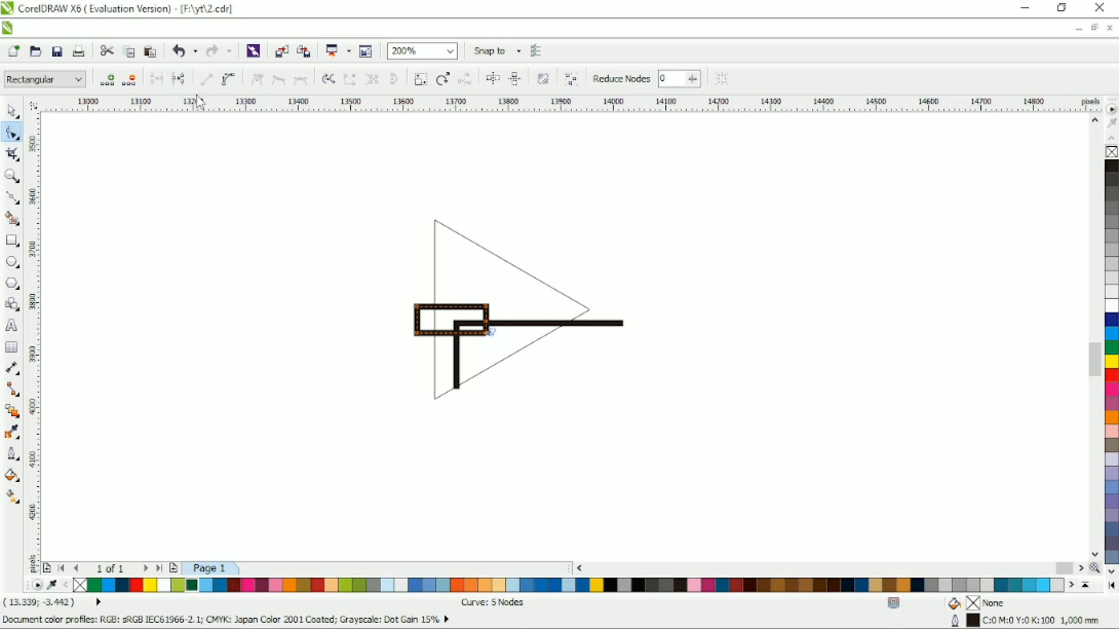
key("Delete")
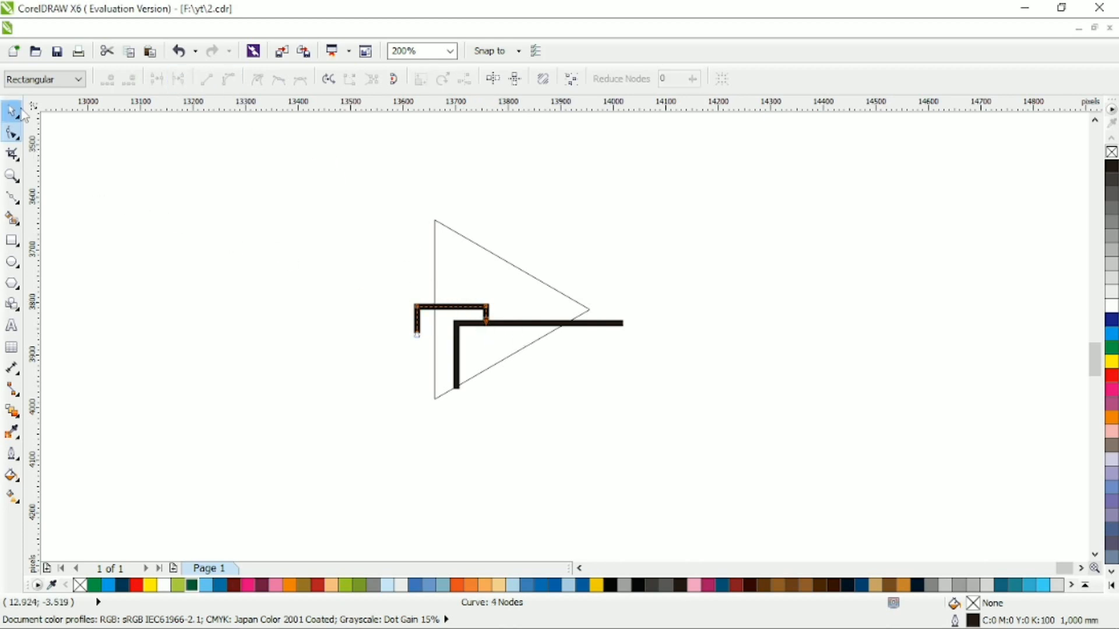
left_click(11, 111)
left_click_drag(452, 300, 465, 296)
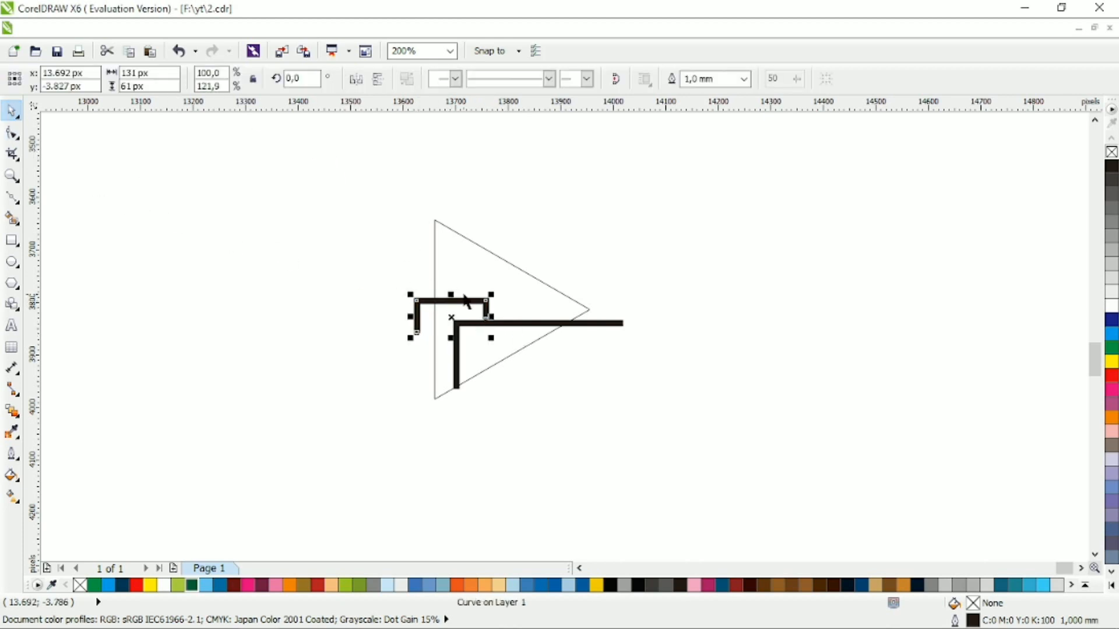
Draw a vertical line about 123 px long rising from the small bracket's top edge and give it a 1.0 mm outline.
left_click(22, 199)
left_click(70, 195)
left_click(470, 235)
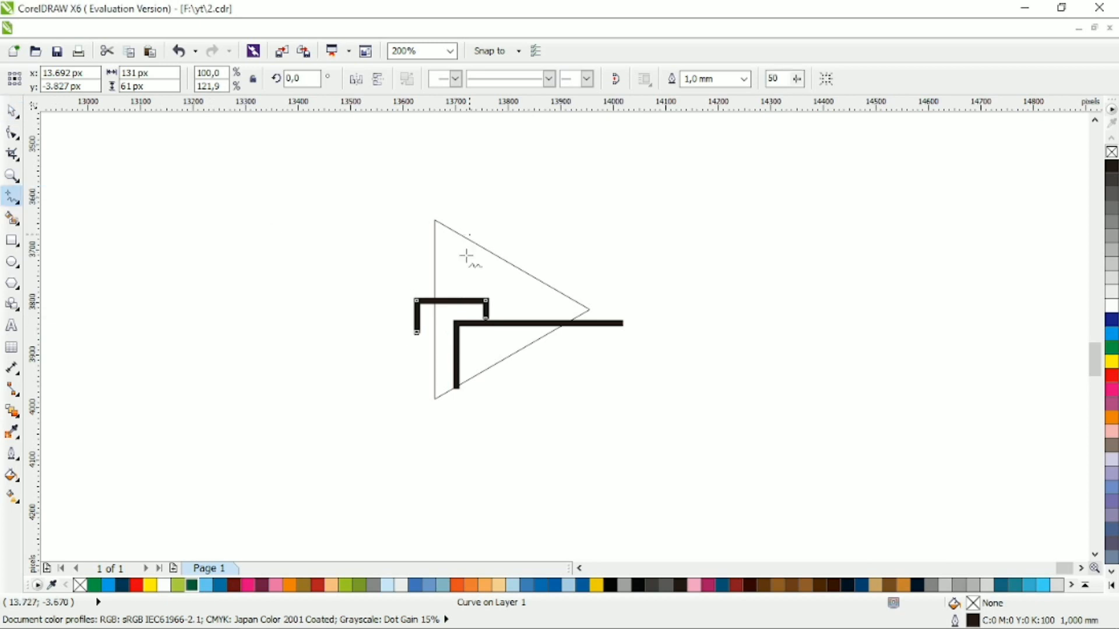
left_click(470, 300)
key("space")
left_click(744, 79)
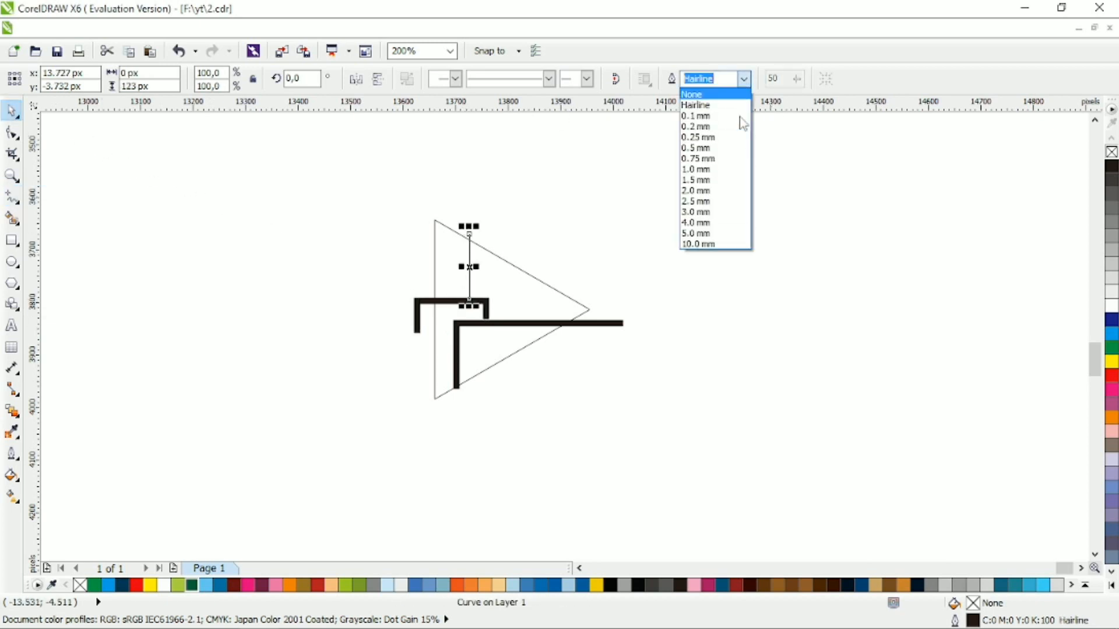
left_click(726, 174)
Lengthen the vertical line upward to about 197 px and place two copies of it to its right.
left_click_drag(469, 226, 541, 225)
right_click(500, 220)
right_click(529, 224)
left_click(470, 227)
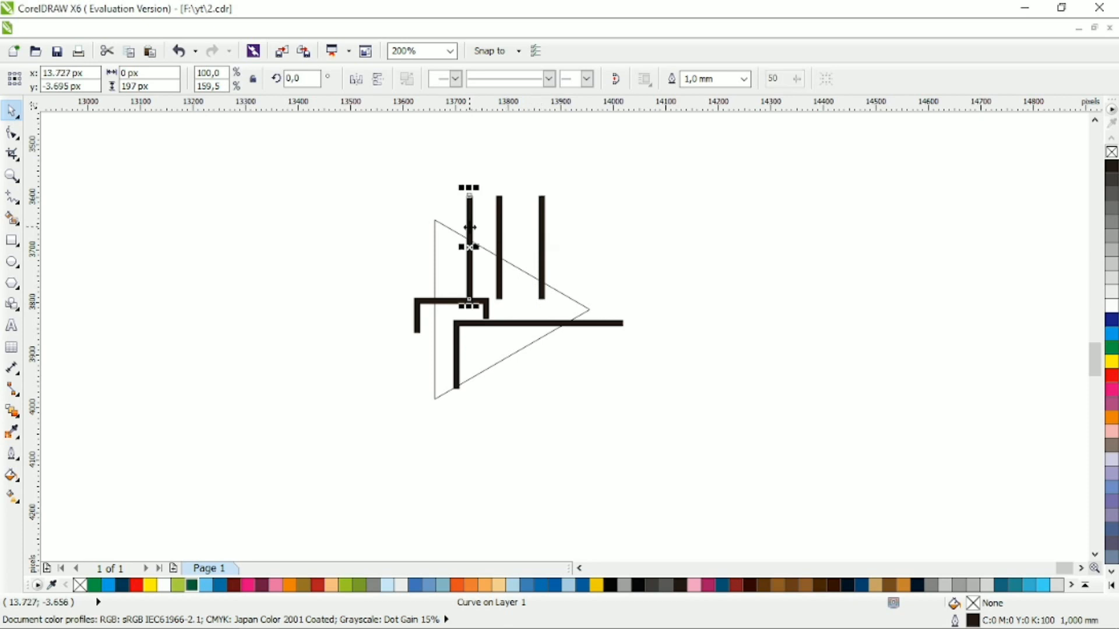
Extend the two copied vertical lines and the small bracket's legs downward so they reach the horizontal bar.
left_click(500, 230)
left_click_drag(543, 245, 553, 245)
left_click_drag(551, 307, 509, 334)
left_click(500, 296)
left_click(546, 249)
left_click_drag(546, 250, 536, 249)
left_click_drag(541, 331, 546, 328)
left_click(523, 287)
left_click(416, 313)
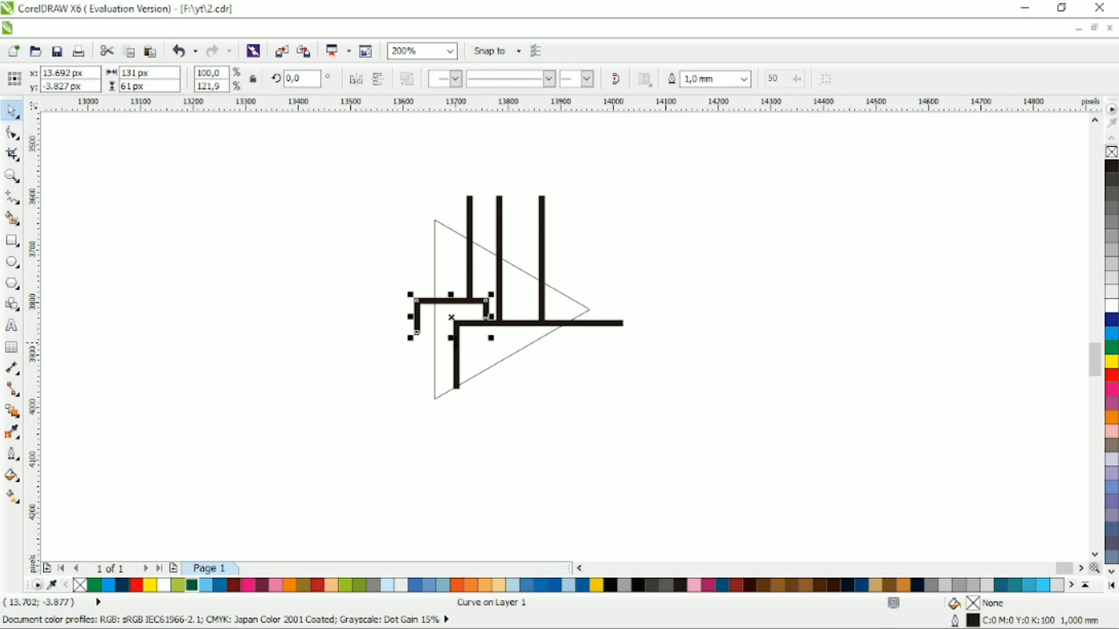
left_click(692, 244)
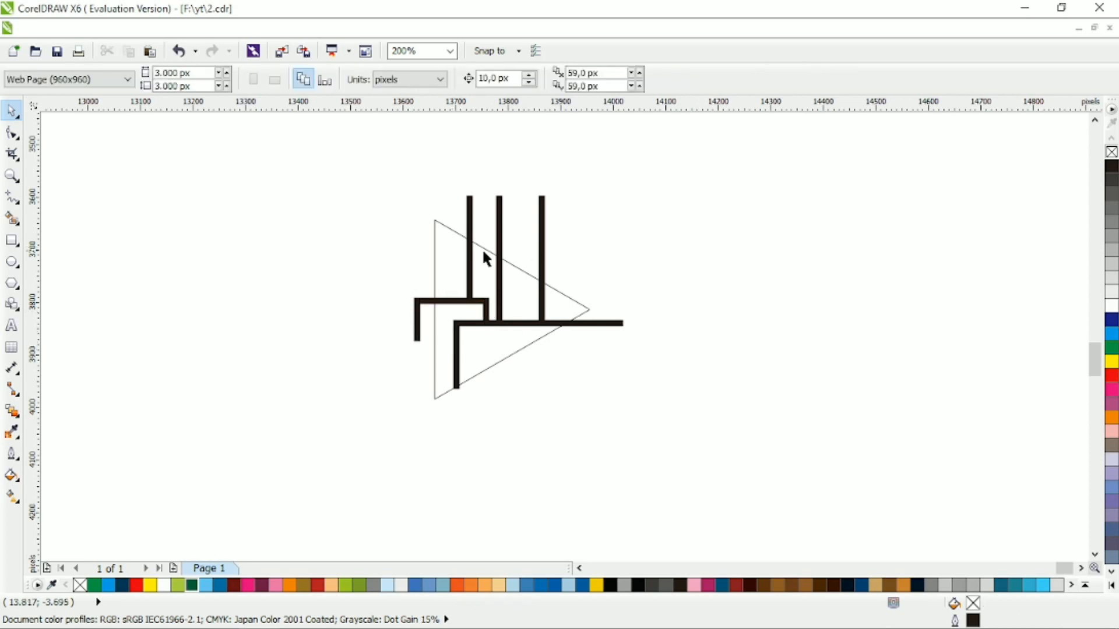
Distribute the three vertical lines evenly in the horizontal direction within the extent of the selection.
left_click(470, 271)
left_click(499, 224, "shift")
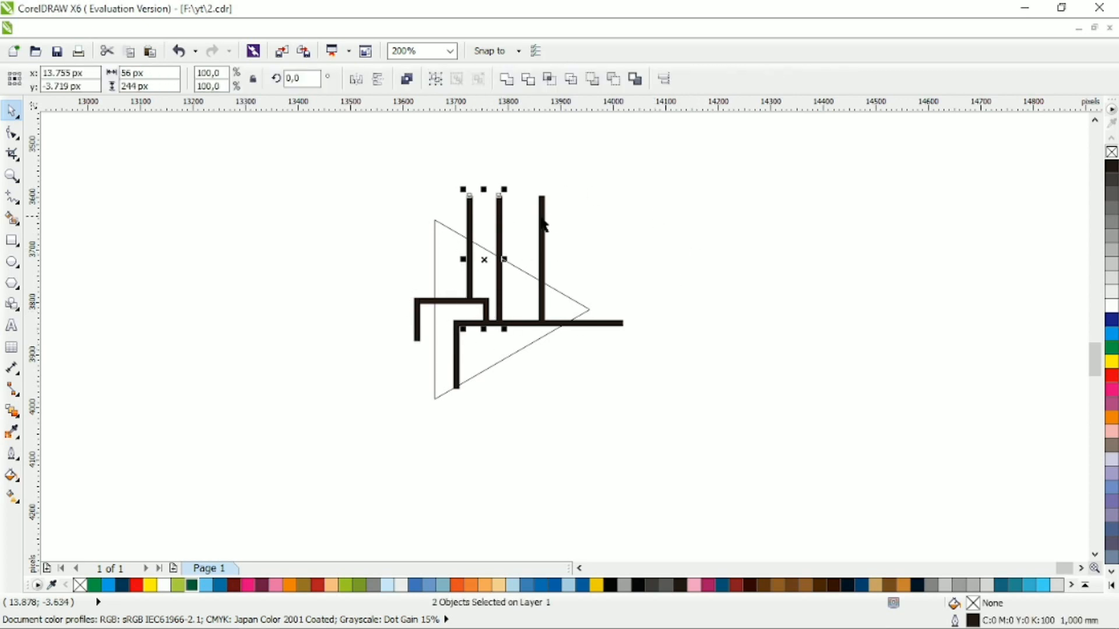
left_click(543, 226, "shift")
left_click(191, 28)
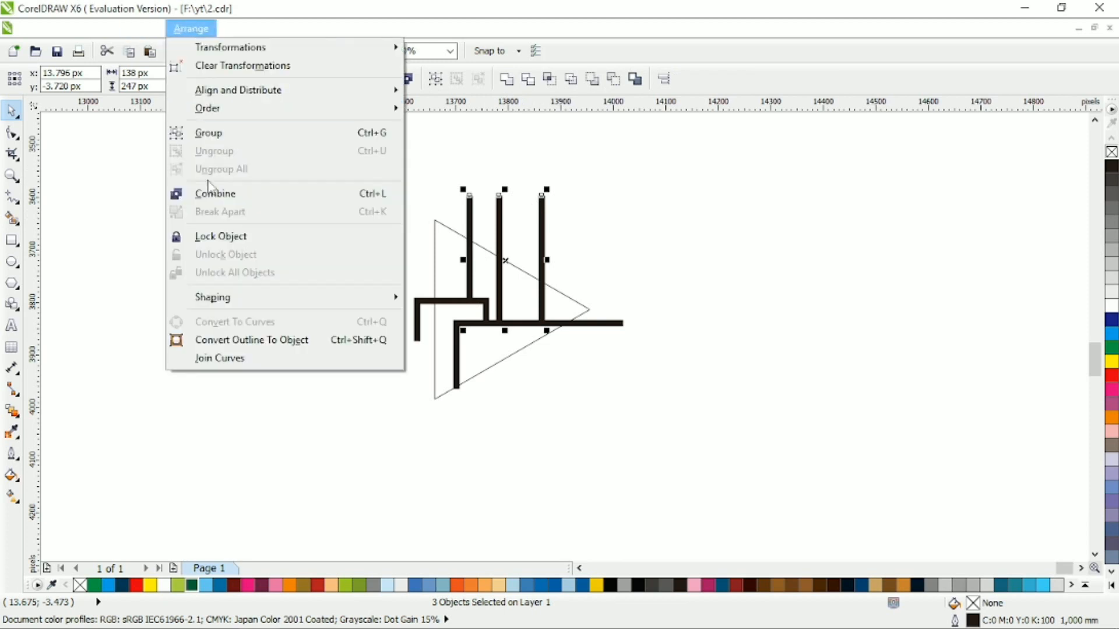
mouse_move(251, 92)
left_click(424, 268)
left_click(491, 268)
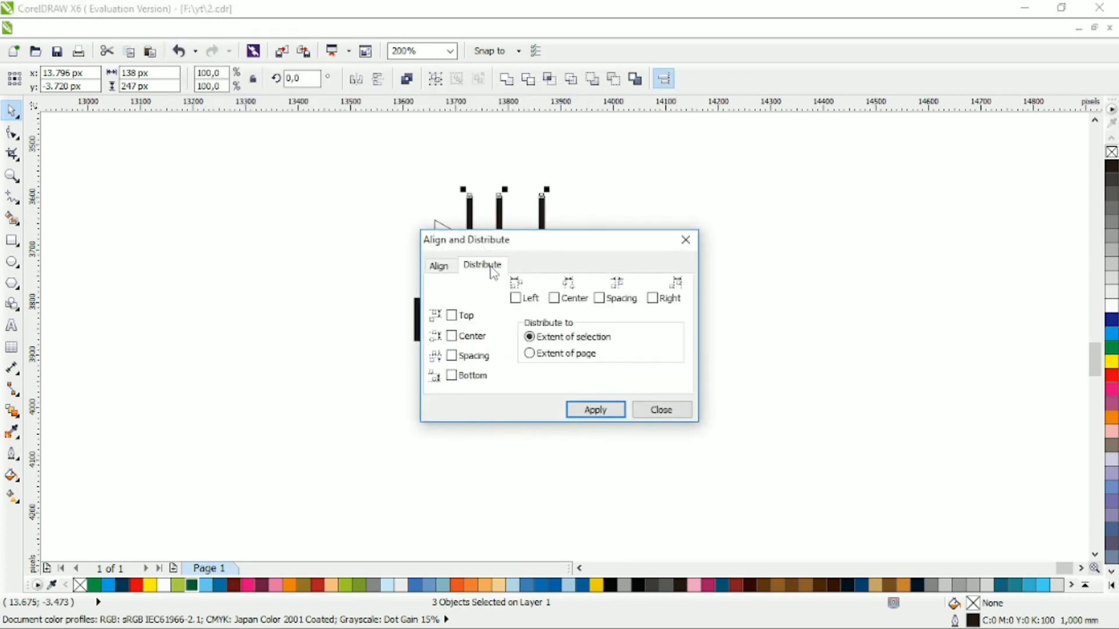
left_click(608, 411)
left_click(661, 410)
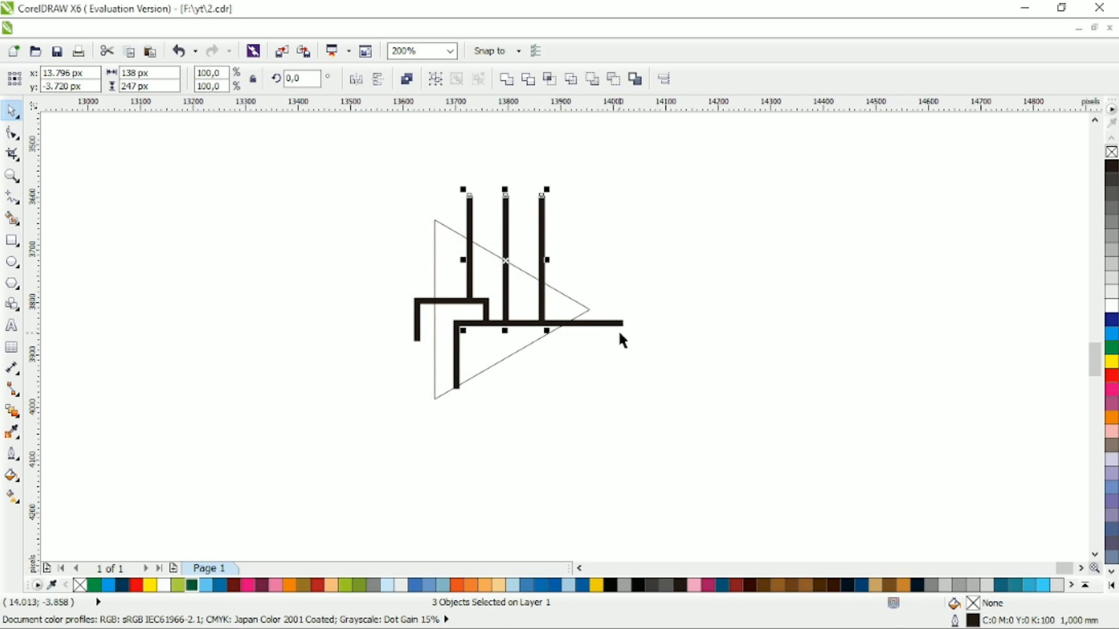
Remove the L shape's lower end node and shorten its vertical leg so the shape is about 50 px tall.
left_click(459, 354)
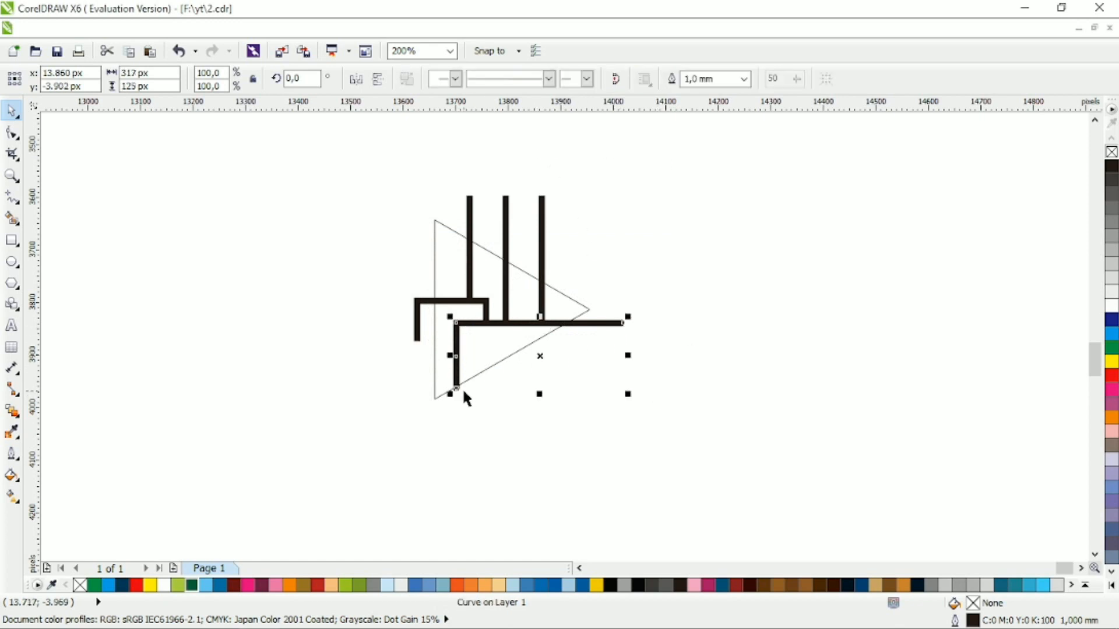
key("F10")
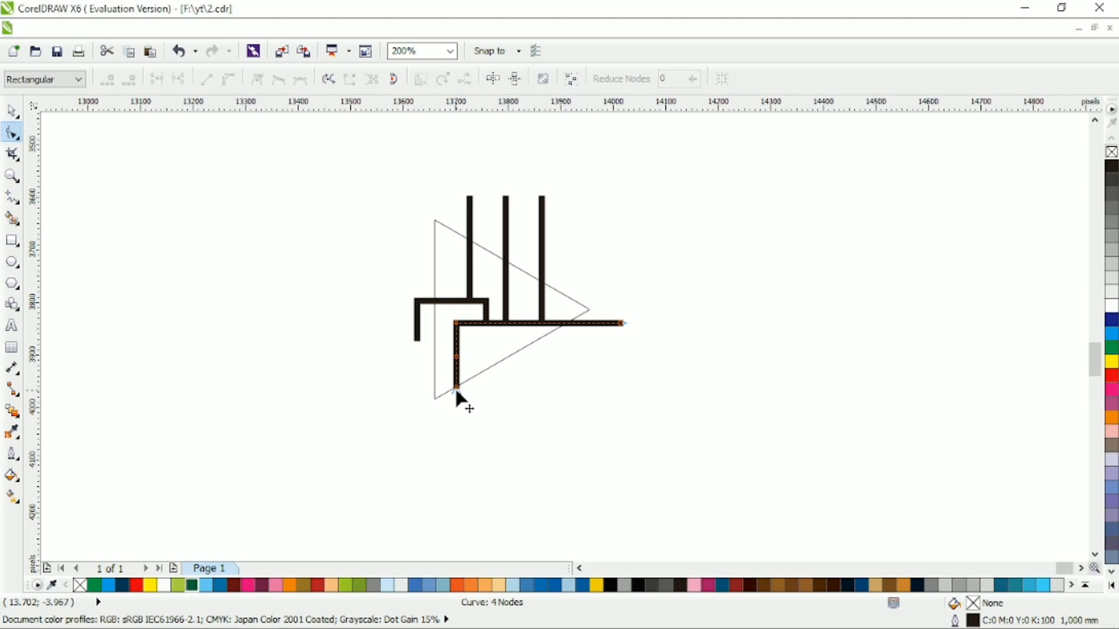
double_click(456, 387)
left_click_drag(456, 359, 456, 349)
left_click(12, 110)
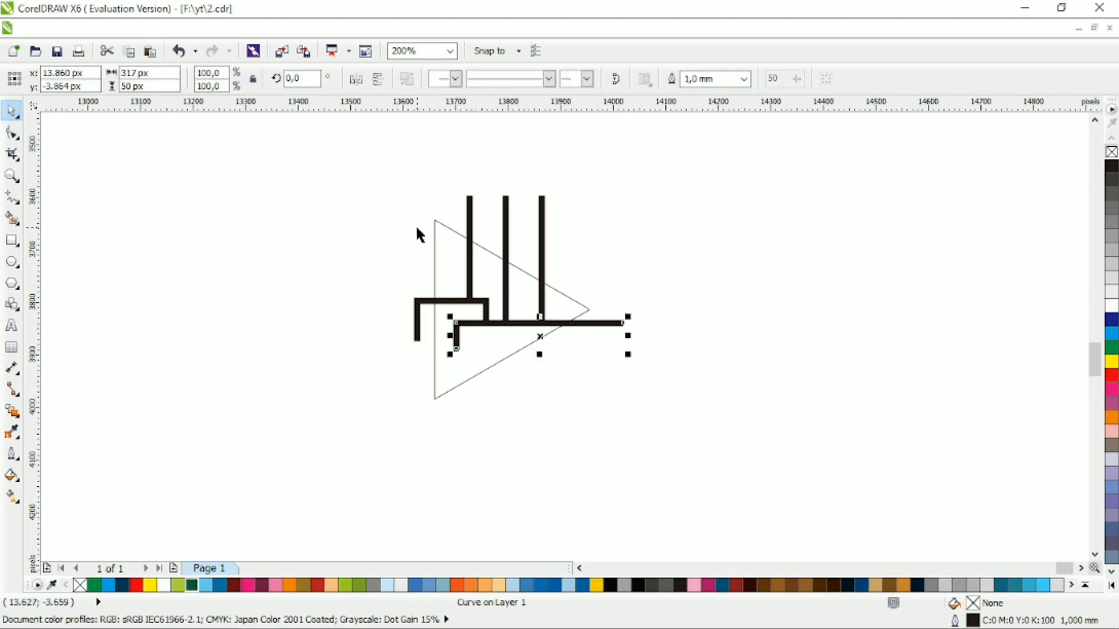
Convert the outlines of all five line shapes to objects and weld them together.
left_click_drag(387, 169, 782, 366)
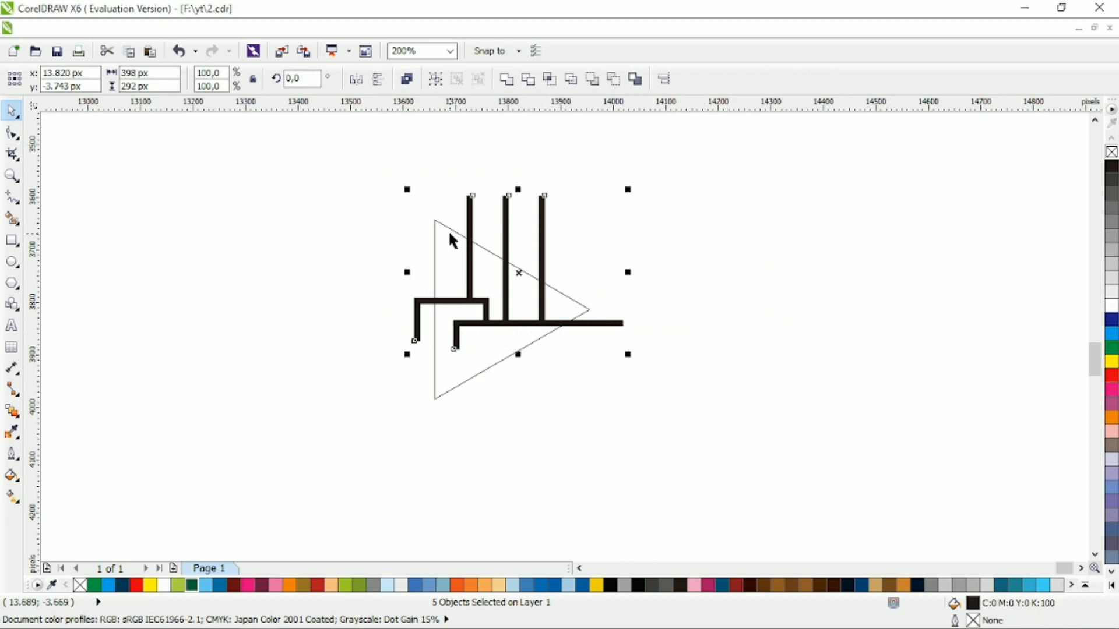
left_click(506, 79)
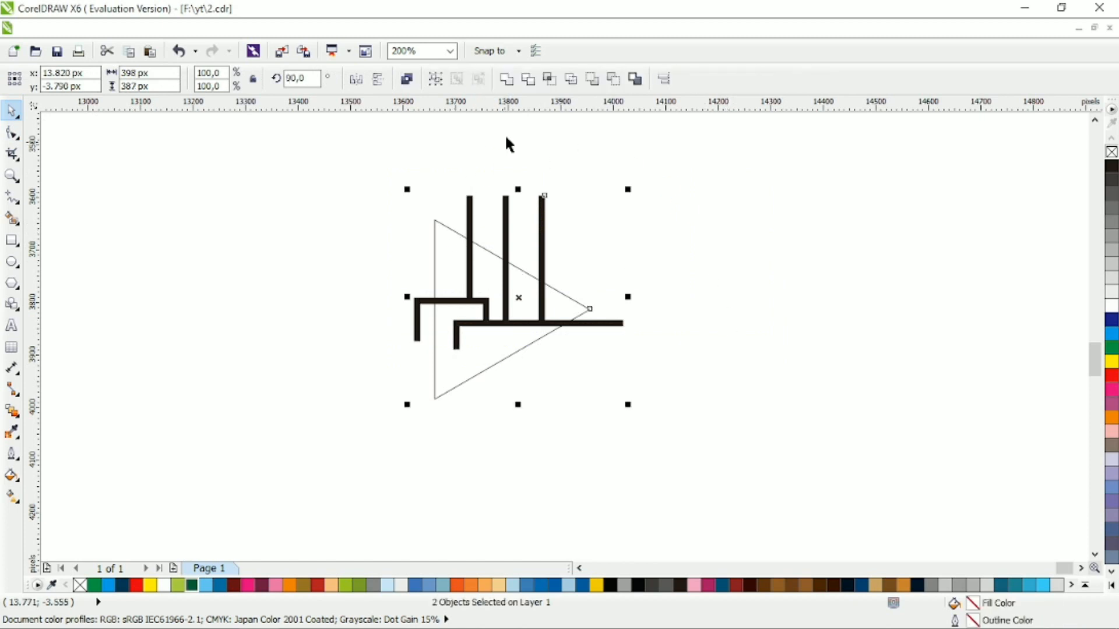
Trim the triangle with the welded line shape and delete the line shape.
left_click(592, 183)
left_click(542, 221)
key("Delete")
Fill the trimmed triangle with dark red (C53 M100 Y100 K41) and remove its outline.
left_click(569, 316)
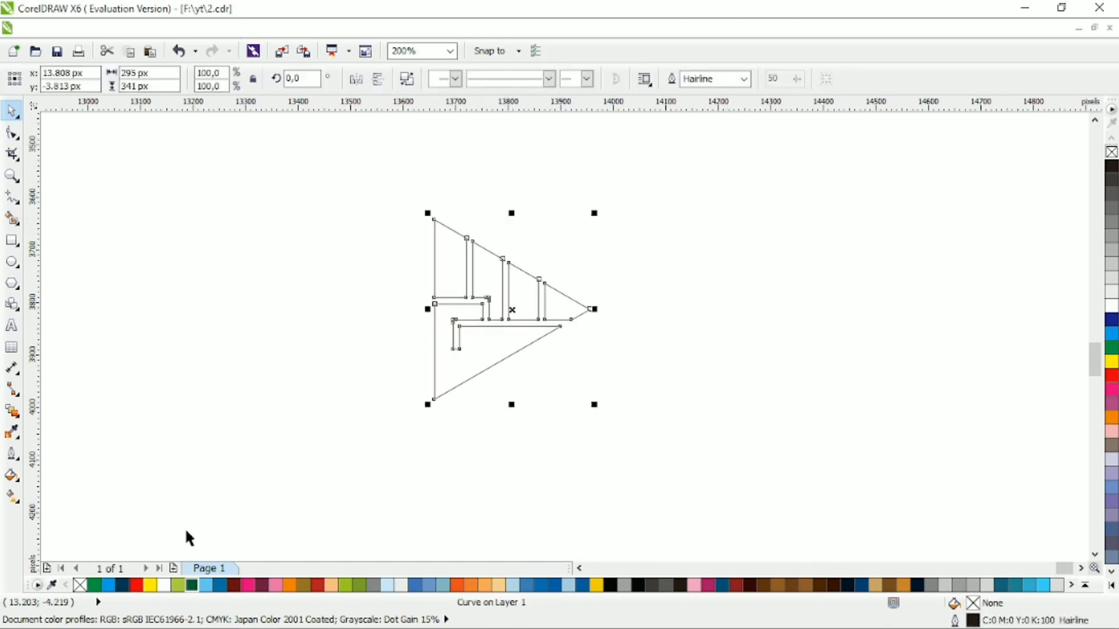
left_click(234, 584)
right_click(80, 584)
Apply a vertical linear gradient to the triangle from dark red at its bottom to bright red at its top.
left_click(12, 496)
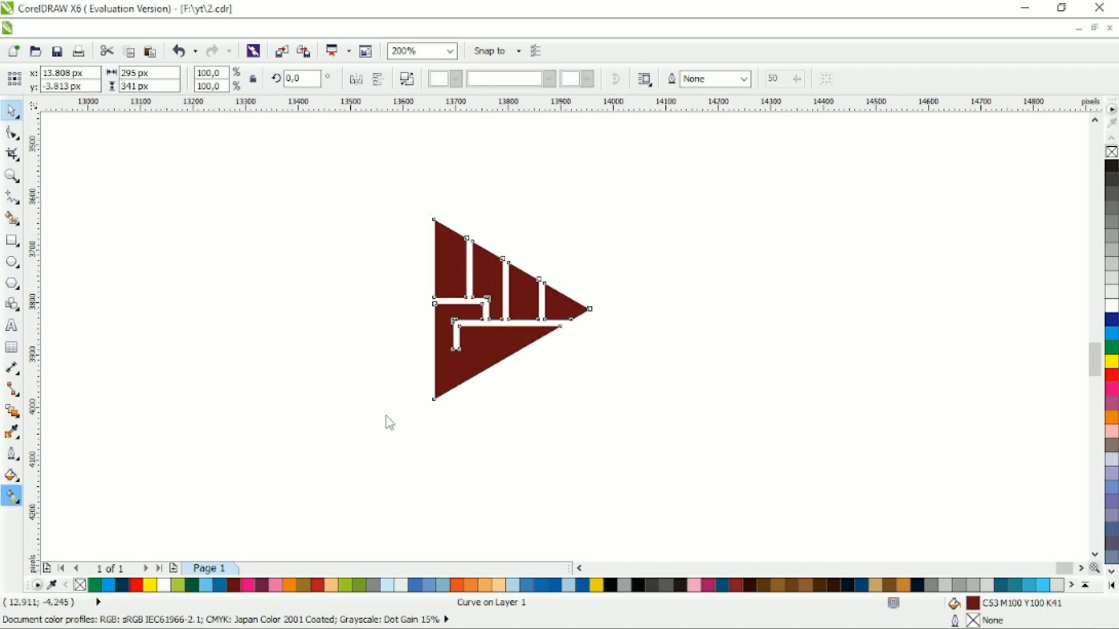
left_click_drag(470, 381, 470, 234)
left_click(135, 584)
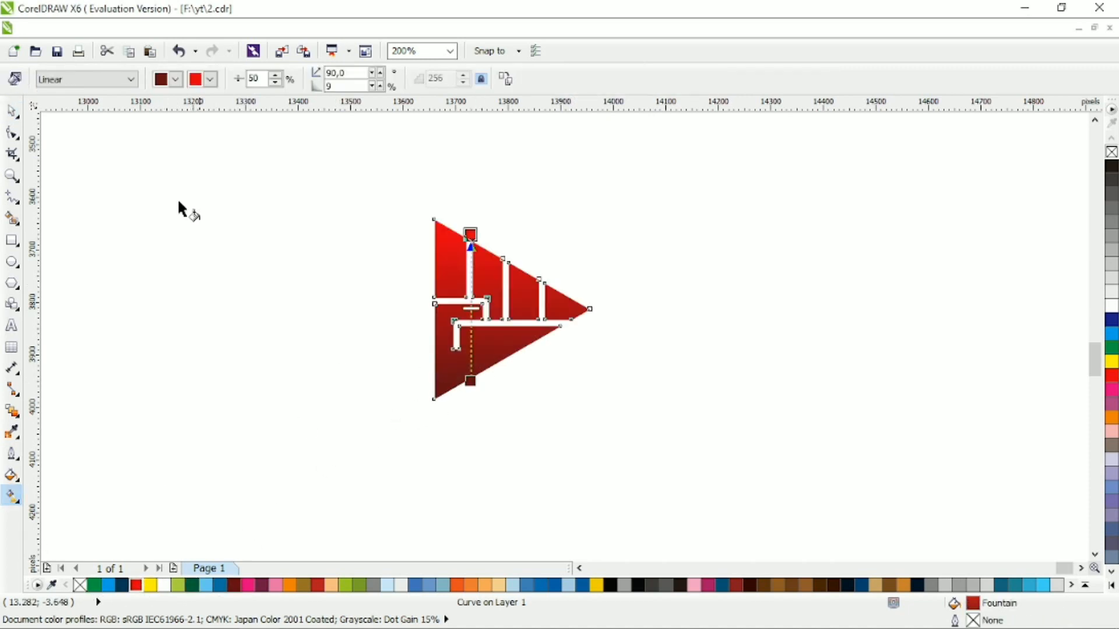
left_click_drag(484, 385, 484, 236)
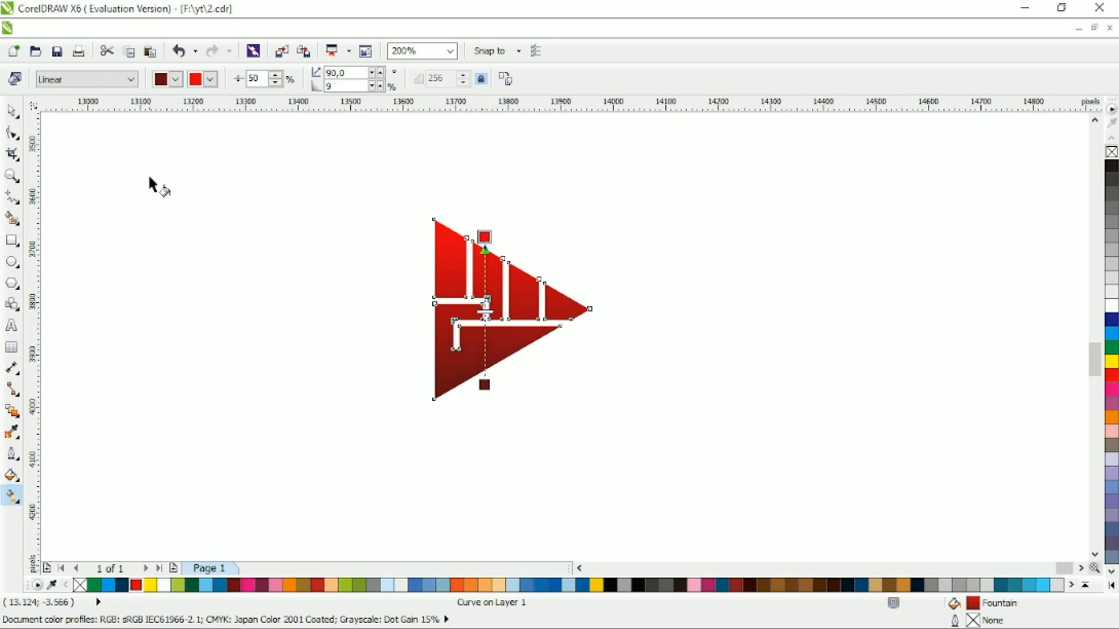
Shift the nodes of the short vertical slit at the end of the long horizontal gap about 19 px to the right.
left_click(12, 111)
left_click(190, 219)
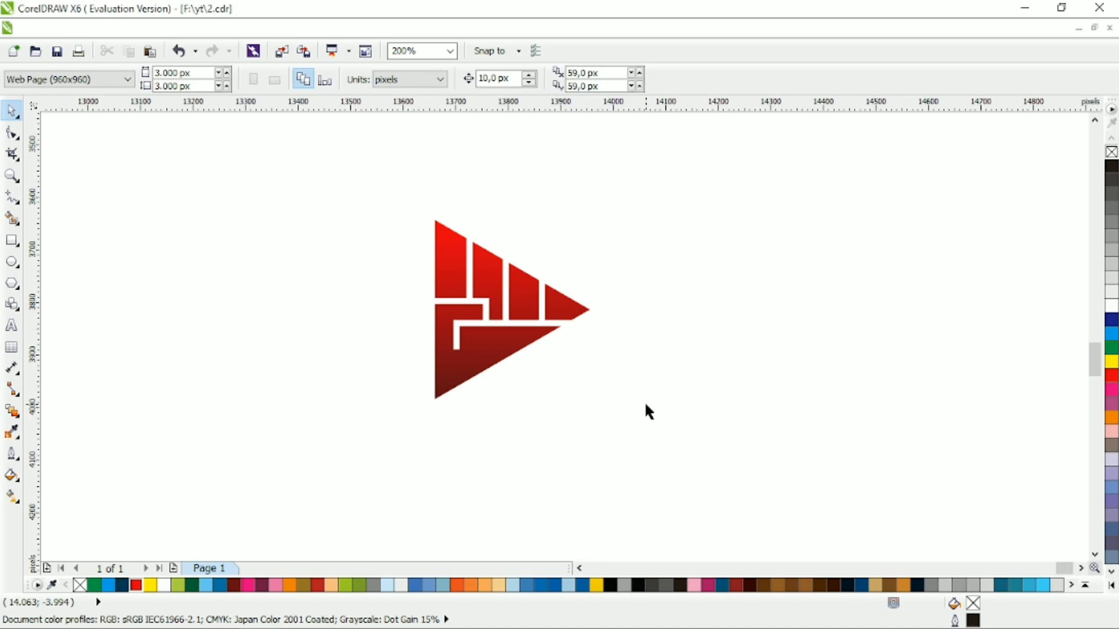
left_click(500, 360)
left_click(13, 134)
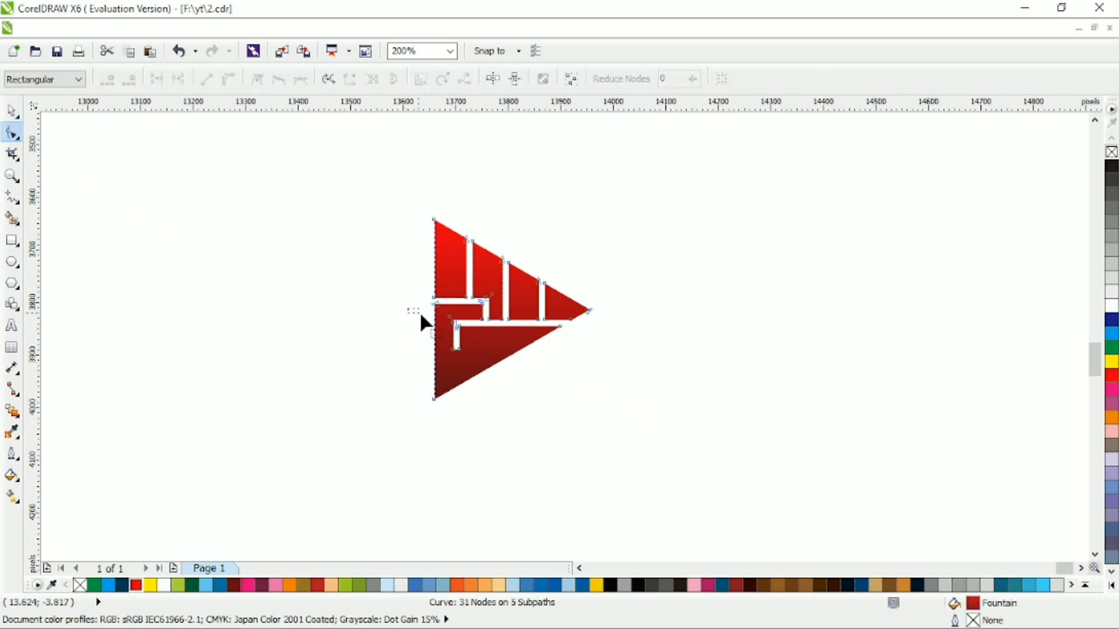
left_click_drag(420, 314, 468, 349)
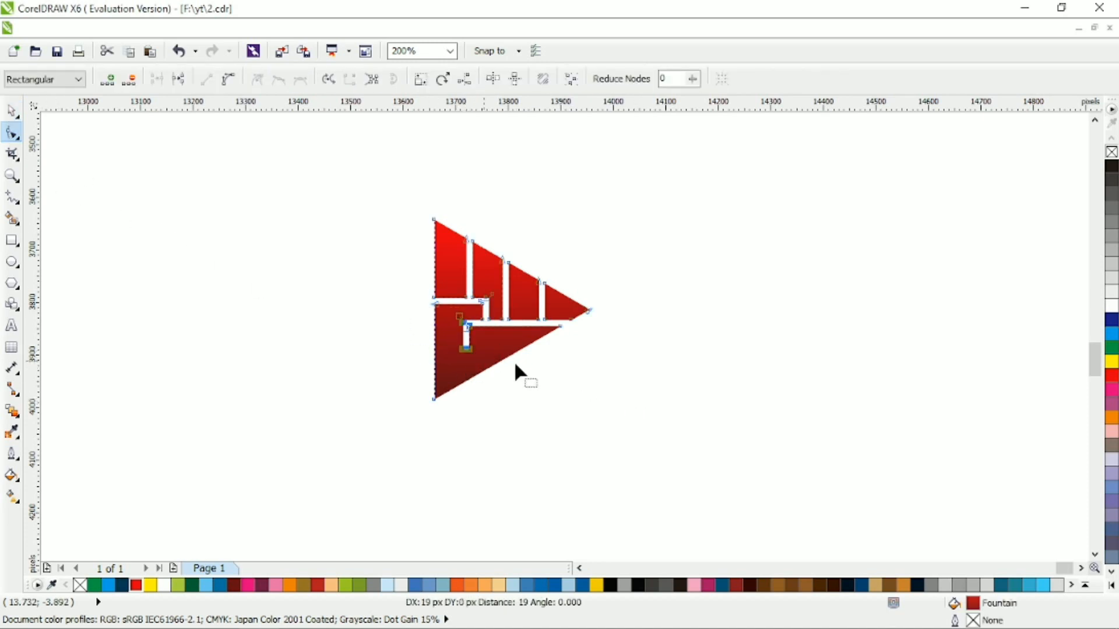
key("space")
left_click(754, 276)
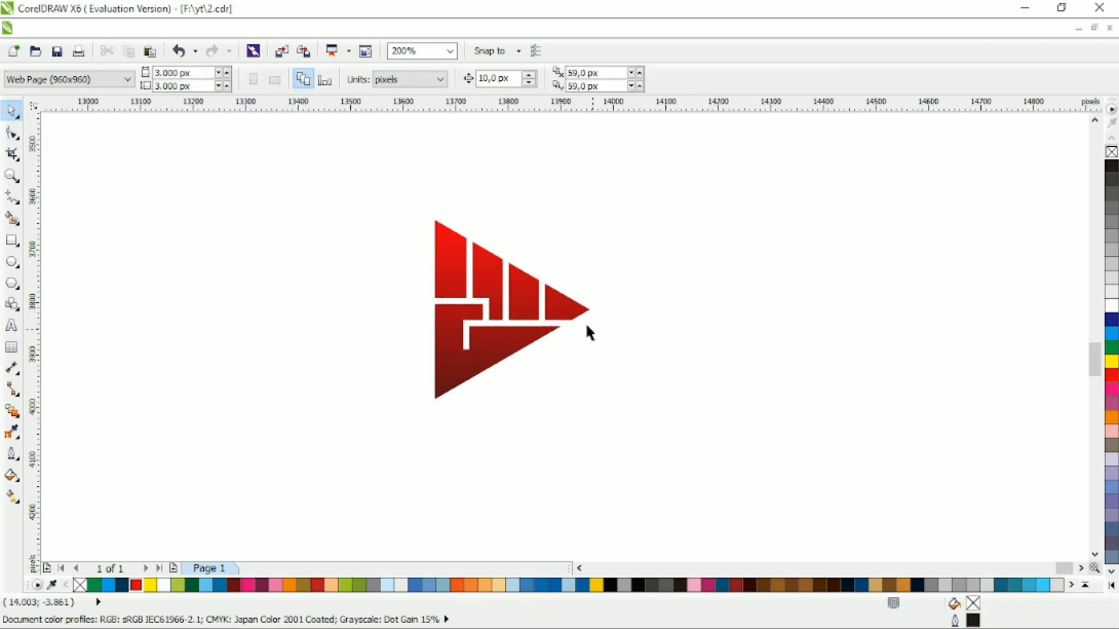
Add nodes on the segmented triangle's outer edges near its three corners.
left_click(572, 311)
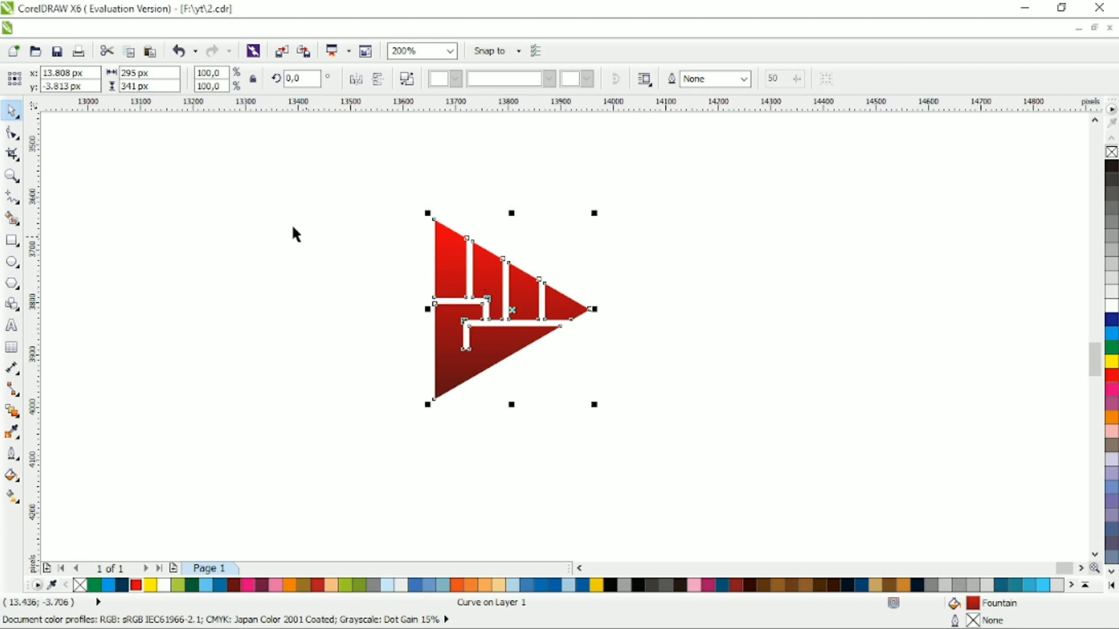
left_click(12, 133)
double_click(434, 254)
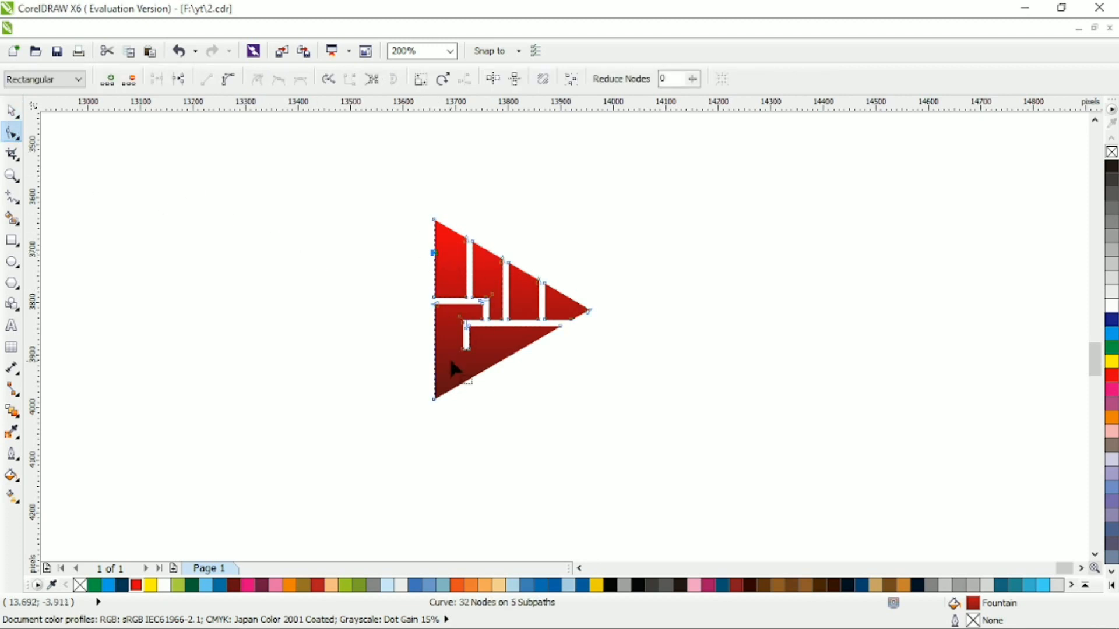
double_click(434, 365)
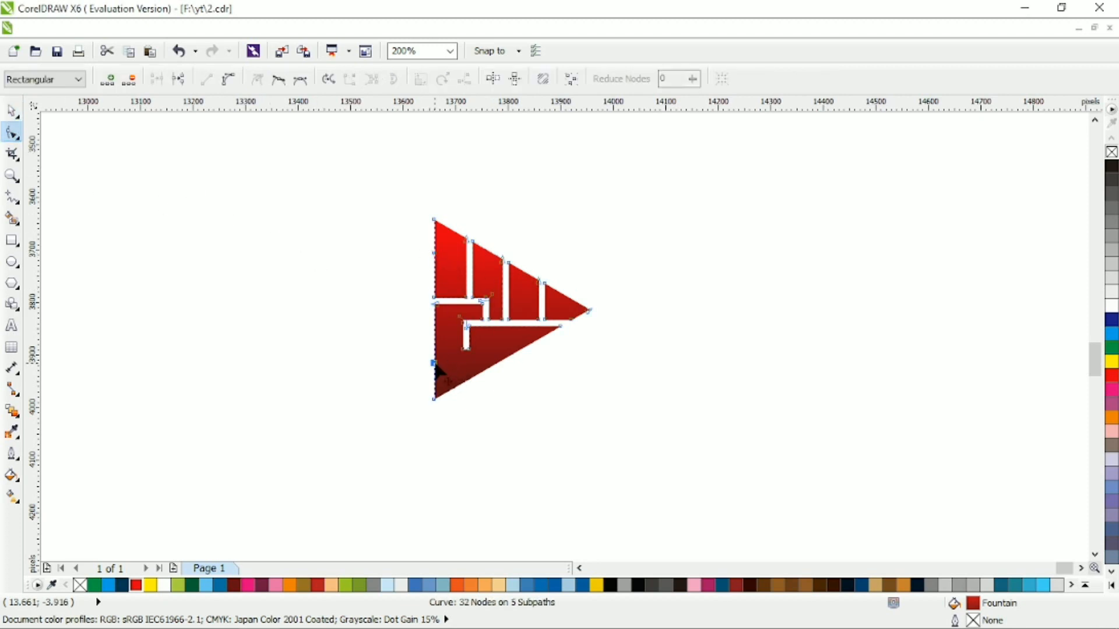
double_click(471, 377)
double_click(566, 296)
left_click(227, 79)
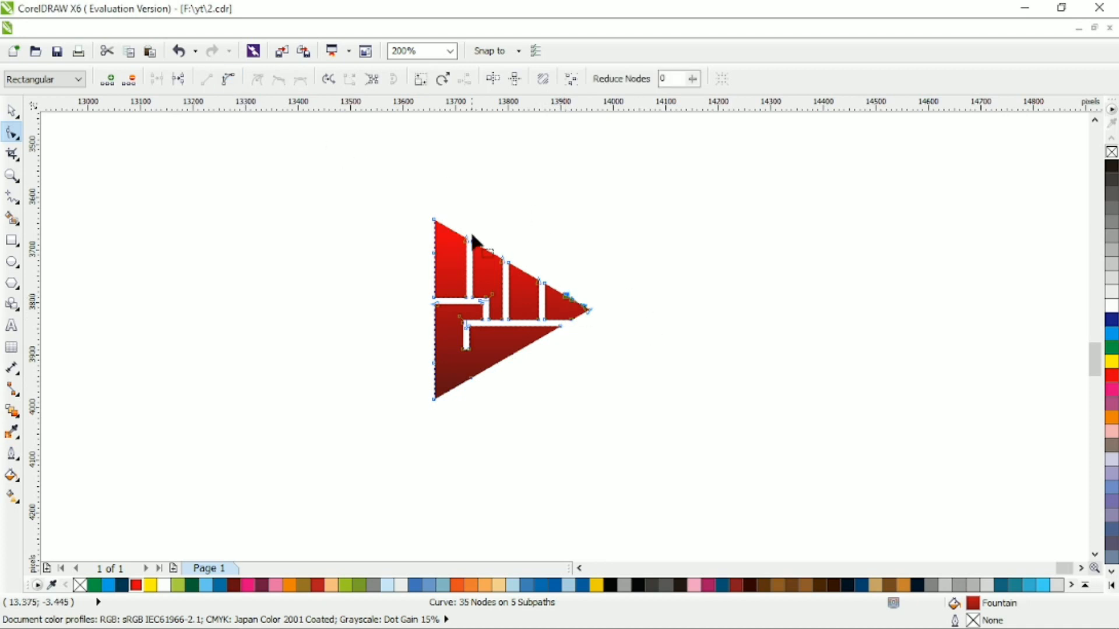
Round the segmented triangle's three outer corners by deleting their corner nodes from the curve segments.
left_click_drag(401, 184, 445, 227)
key("ctrl+a")
key("Delete")
left_click_drag(580, 299, 600, 325)
key("Delete")
left_click_drag(406, 383, 437, 395)
key("Delete")
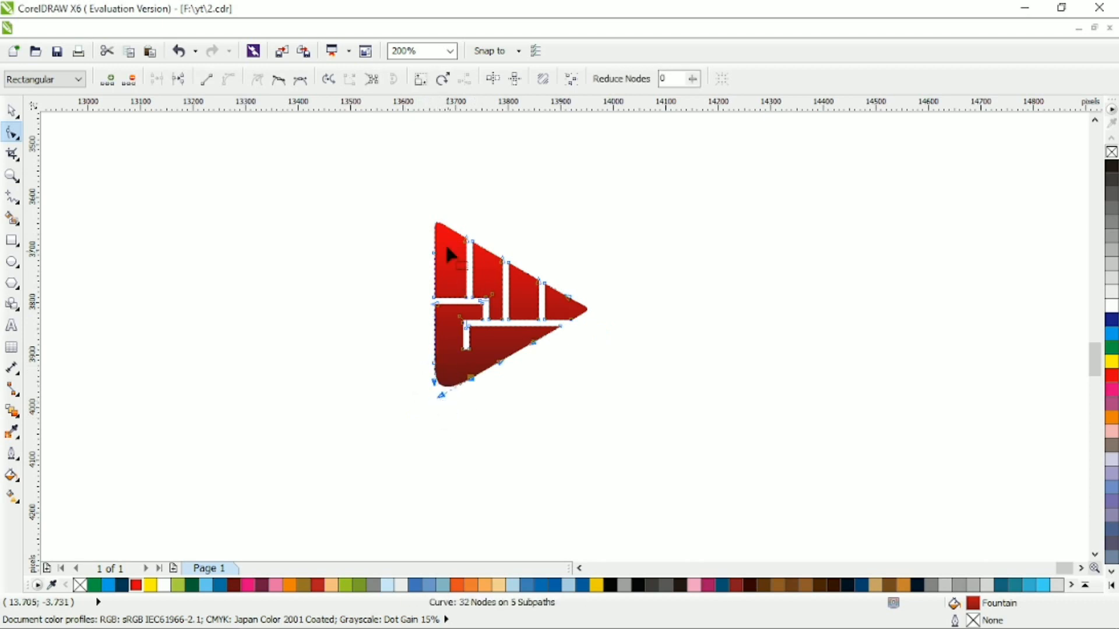
mouse_move(431, 222)
left_mouse_down()
mouse_move(446, 236)
mouse_move(437, 225)
left_mouse_up()
left_click_drag(595, 315, 567, 292)
left_click(11, 110)
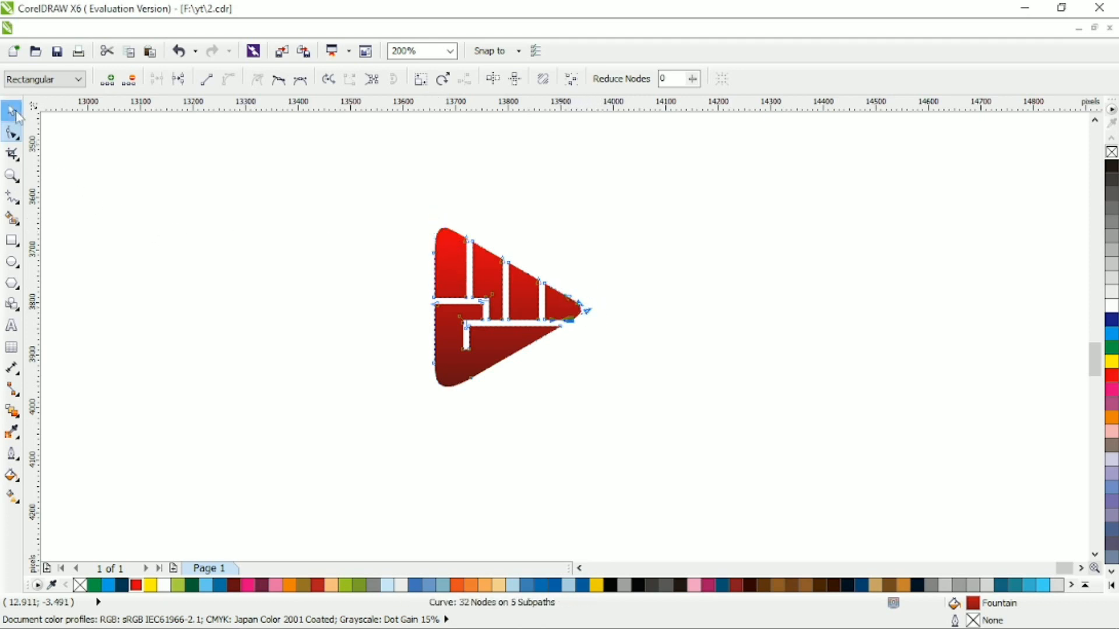
left_click(645, 269)
Round the outer bend of the upper gap by adding nodes beside its corner and deleting the corner nodes.
scroll(523, 340, "up", 1)
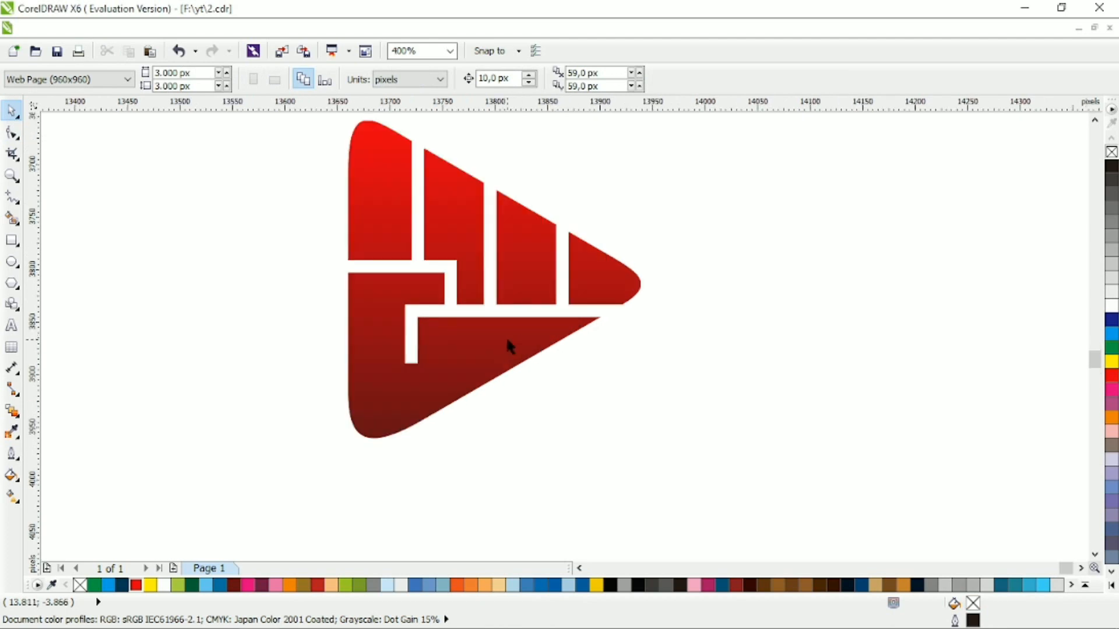
left_click(461, 253)
scroll(438, 265, "up", 1)
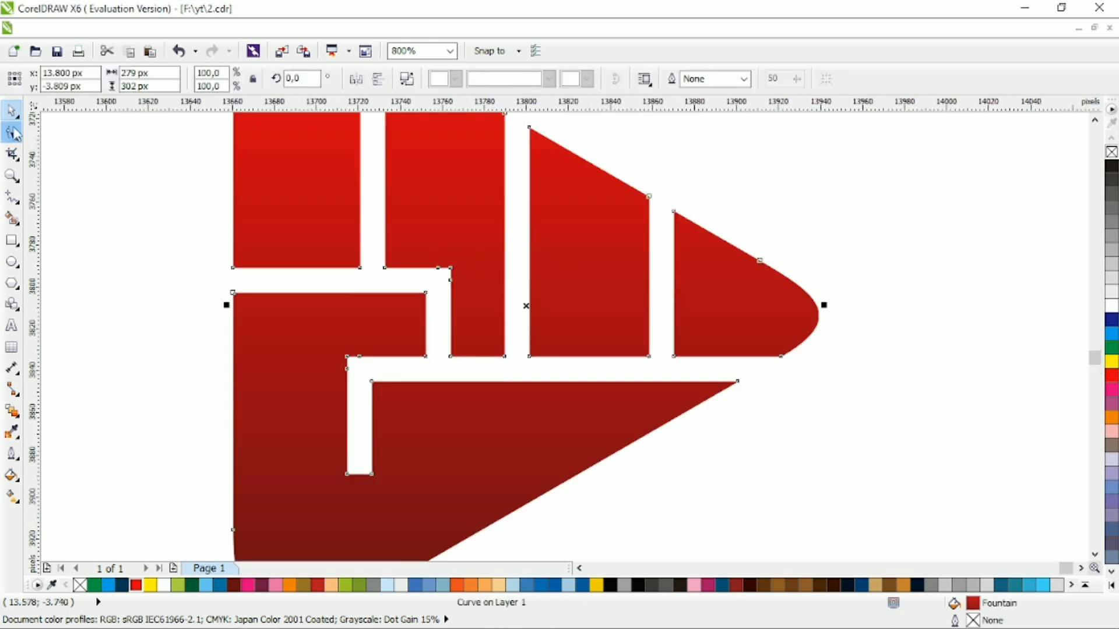
key("F10")
double_click(414, 268)
double_click(450, 300)
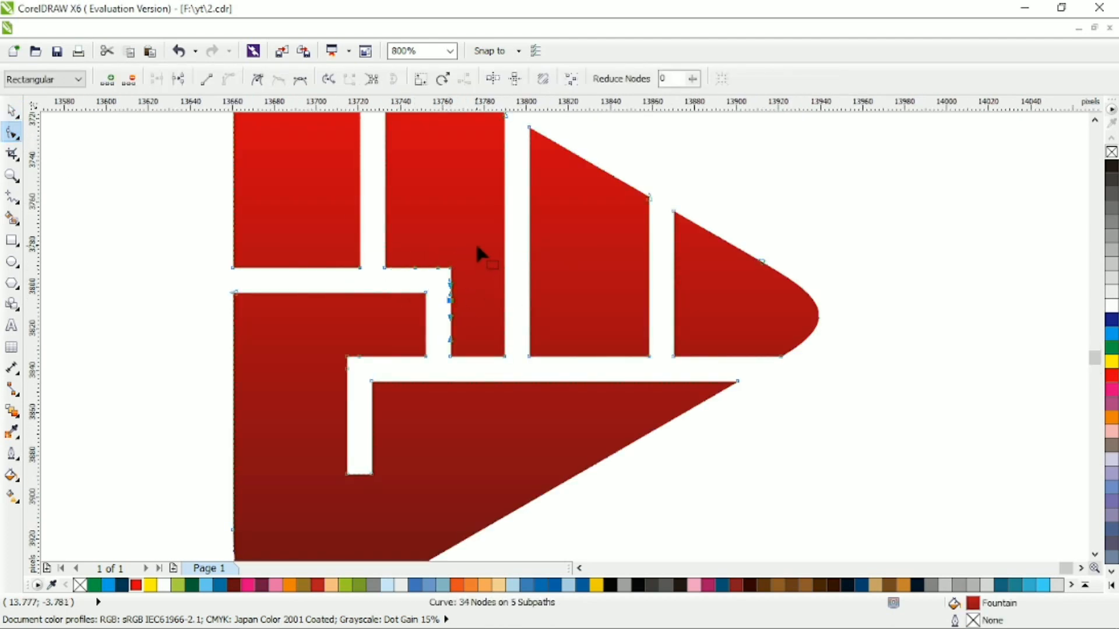
key("Delete")
mouse_move(432, 284)
left_mouse_down()
mouse_move(404, 276)
mouse_move(445, 269)
mouse_move(452, 279)
left_mouse_up()
Round the closed lower end of the short vertical slit by adding side nodes and deleting its end corners.
double_click(371, 460)
double_click(348, 461)
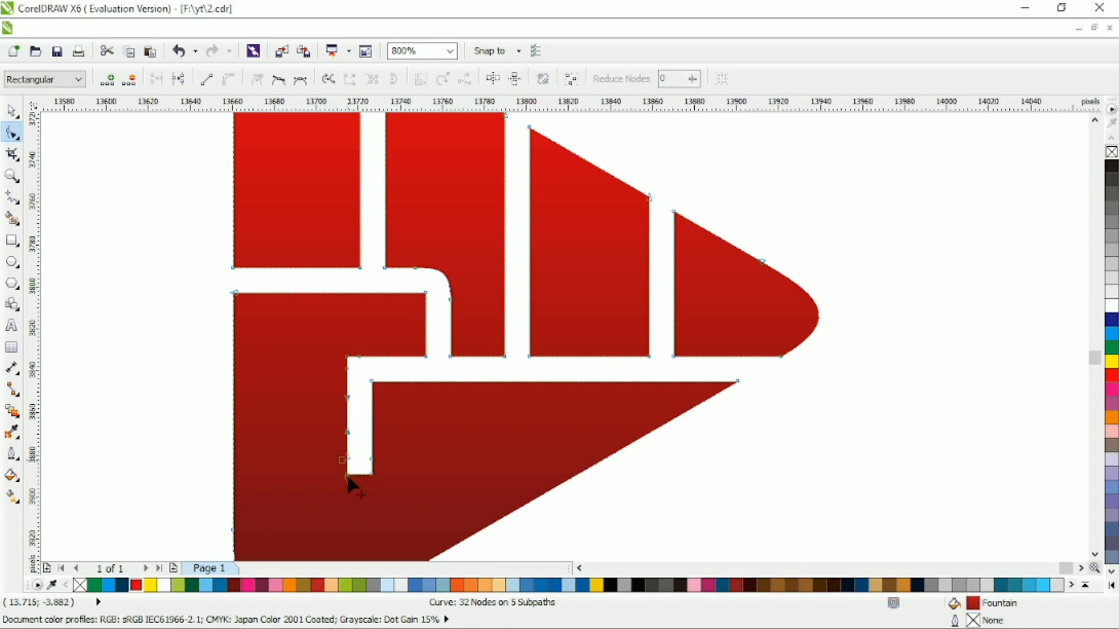
left_click_drag(331, 486, 388, 466)
key("Delete")
Round the outer bend of the lower gap by adding nodes beside its corner and deleting the corner nodes.
double_click(372, 356)
left_click(351, 392)
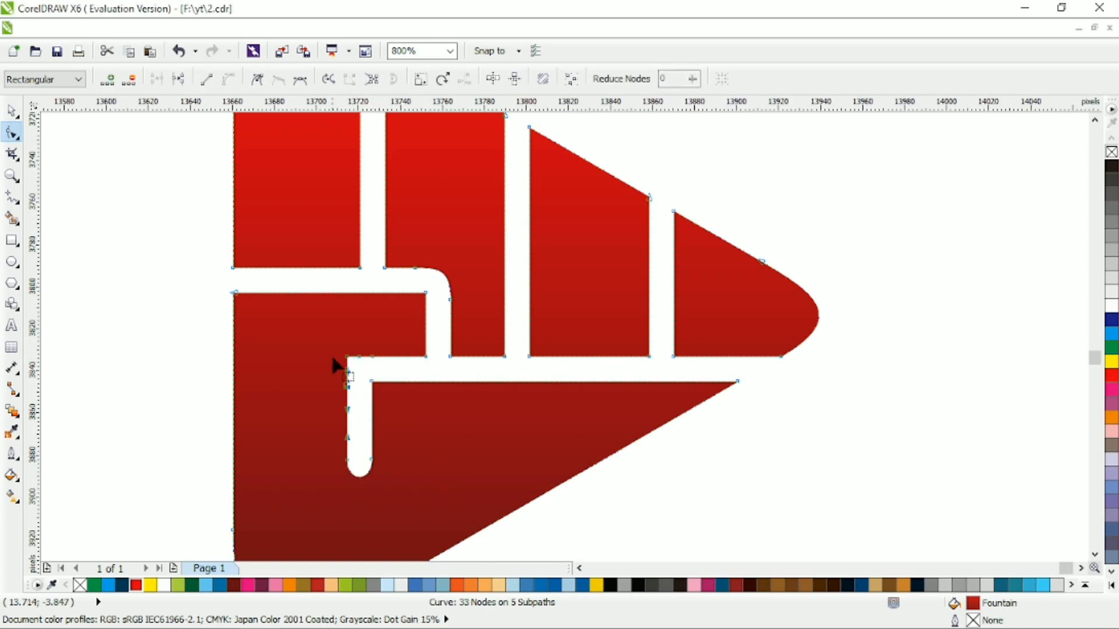
left_click_drag(328, 343, 347, 356)
key("Delete")
scroll(404, 342, "down", 1)
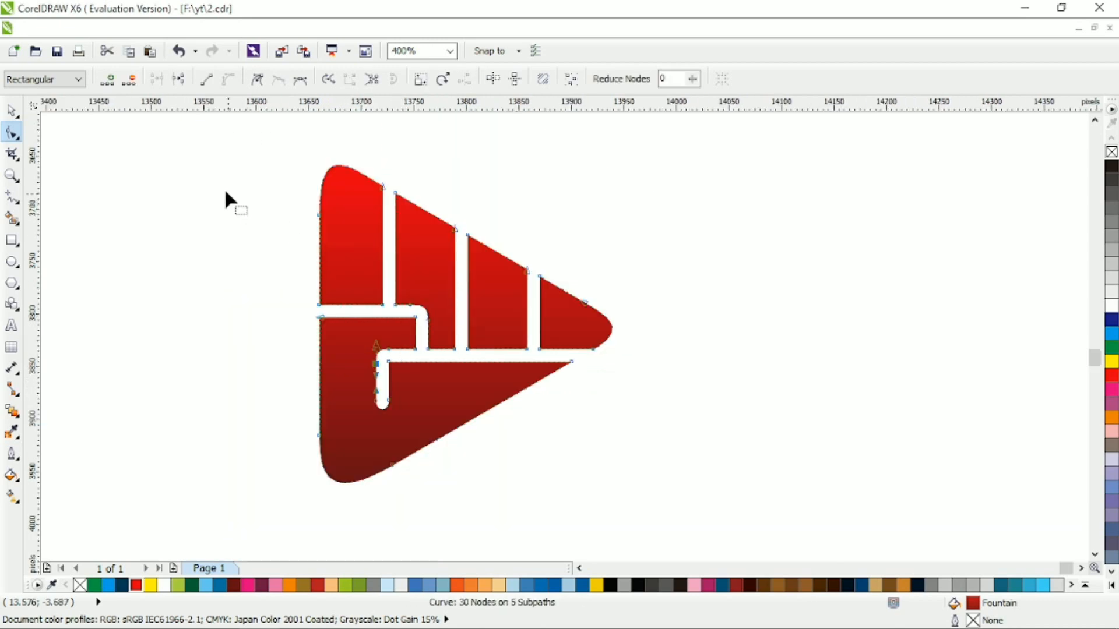
left_click(21, 120)
left_click(80, 155)
scroll(337, 254, "down", 1)
scroll(449, 357, "left", 1)
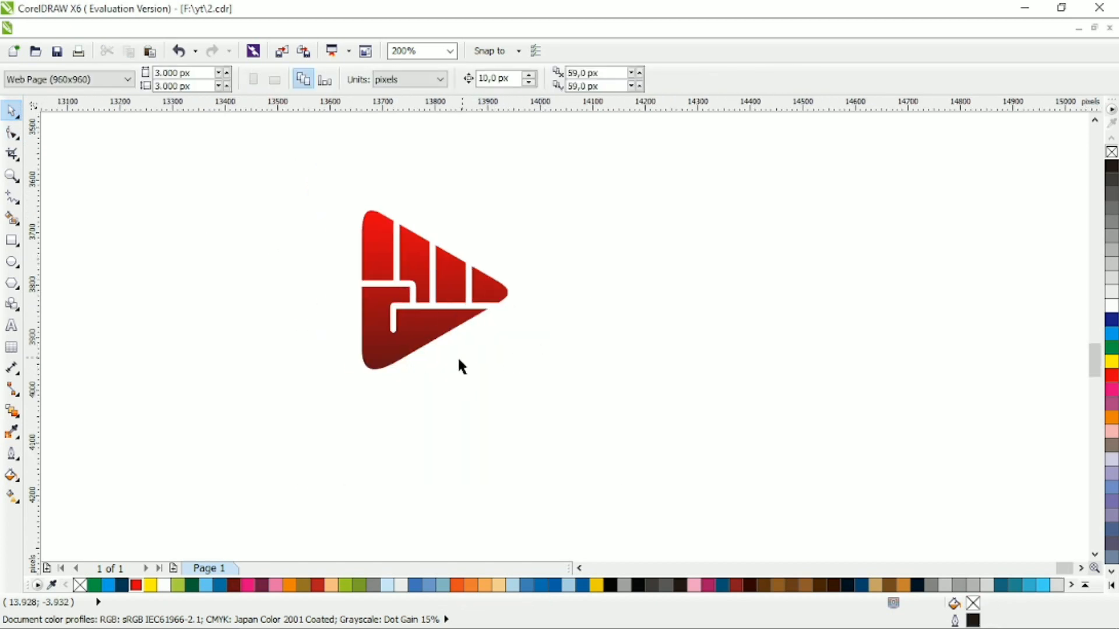
Draw a three-sided polygon to the right of the logo and convert it to curves.
left_click(11, 284)
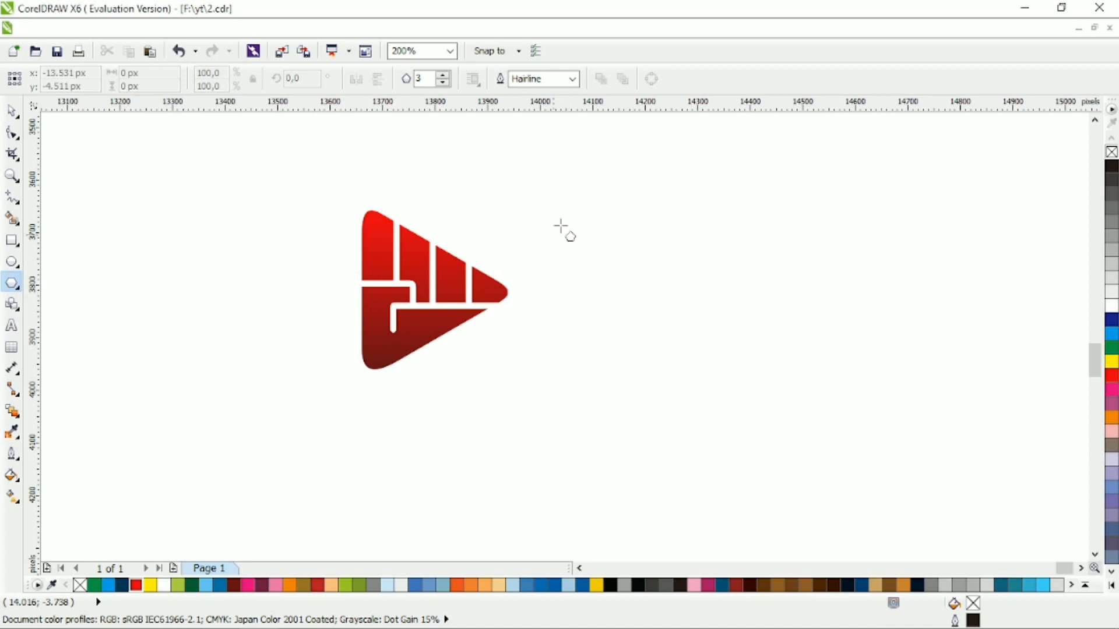
left_click_drag(581, 207, 734, 337)
key("ctrl+q")
key("F10")
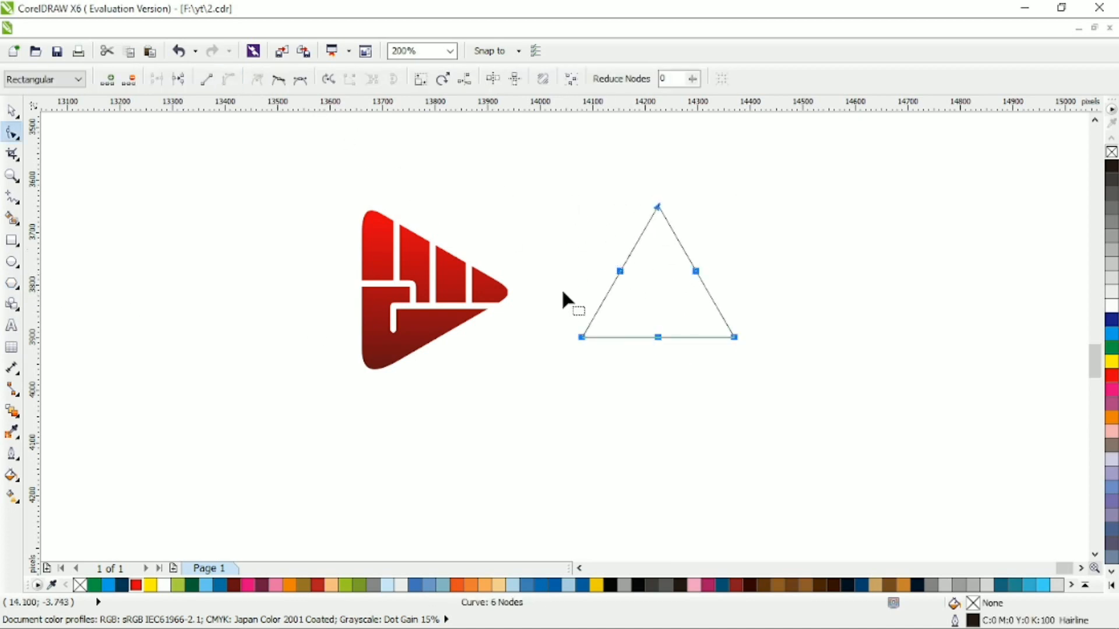
Delete the new triangle's three corner nodes so its corners become rounded.
left_click_drag(624, 178, 683, 233)
key("Delete")
left_click_drag(562, 314, 603, 358)
key("Delete")
left_click_drag(748, 370, 698, 329)
key("Delete")
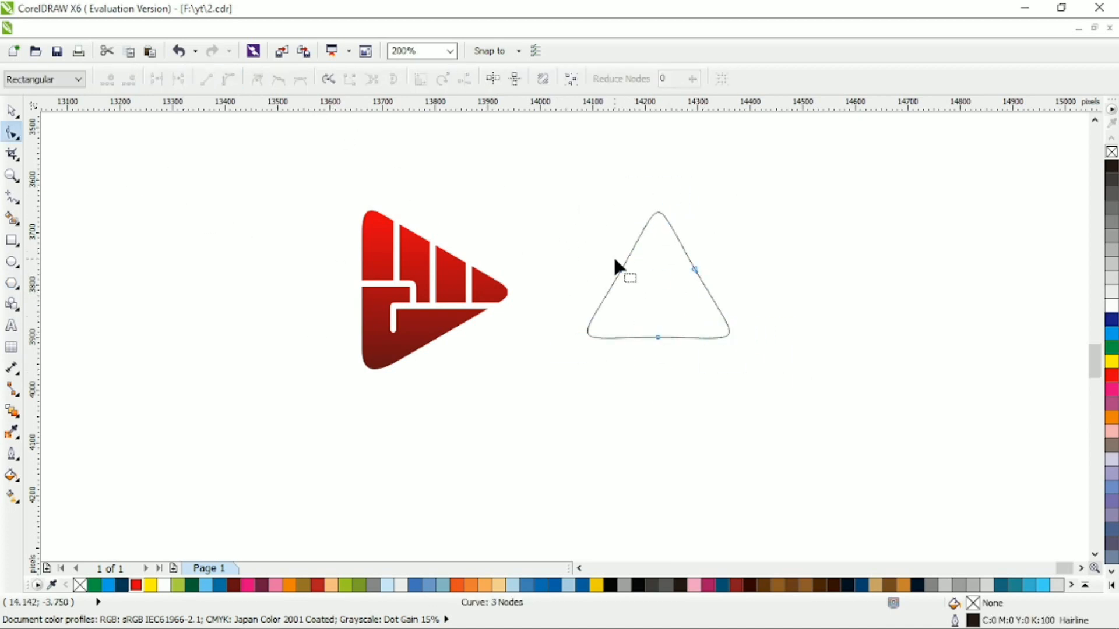
Rotate the rounded triangle outline 90 degrees, mirror it horizontally and align it to the centre of the logo.
key("space")
left_click_drag(311, 80, 180, 121)
type("90")
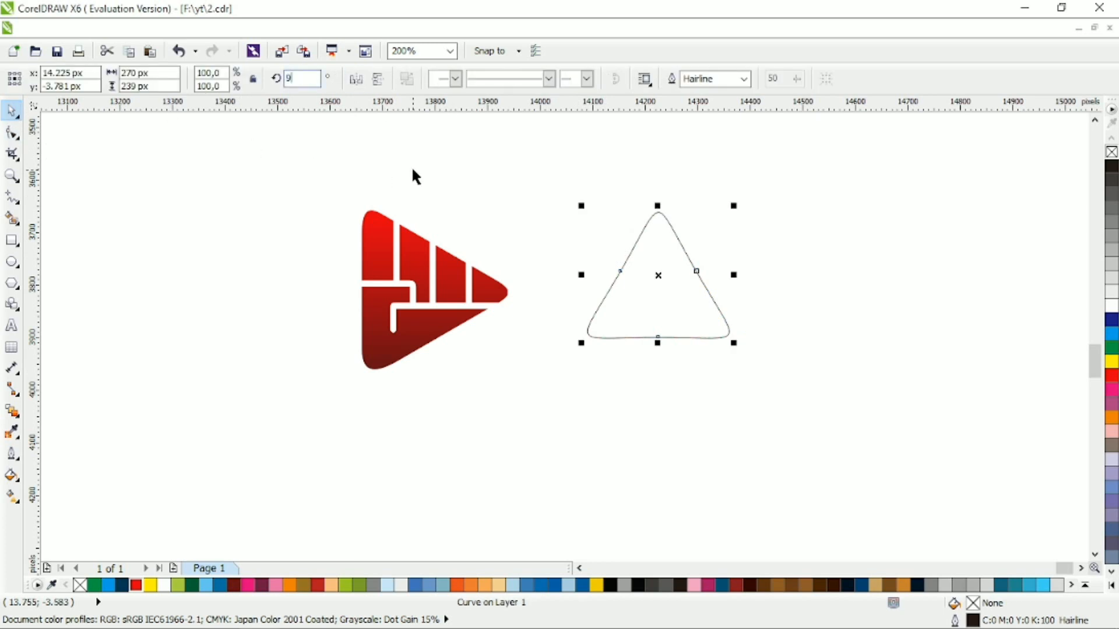
key("Return")
left_click(356, 80)
left_click(419, 250, "shift")
key("c")
key("e")
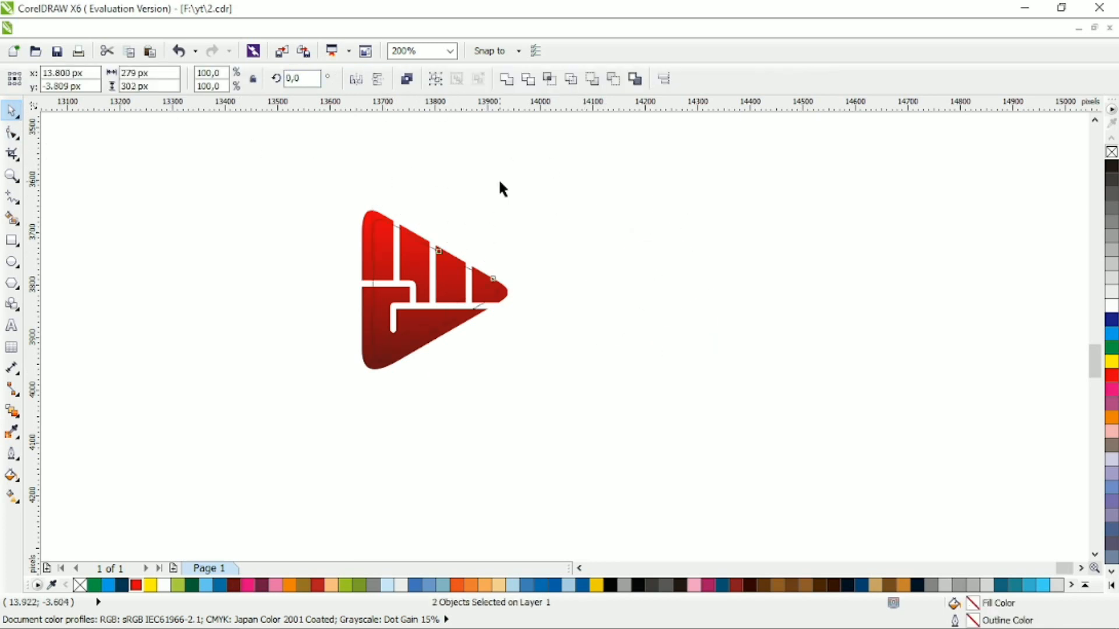
Enlarge the triangle outline around the logo to about 363 by 409 px and move it about 11 px right.
left_click(430, 247)
left_click_drag(504, 214, 533, 181)
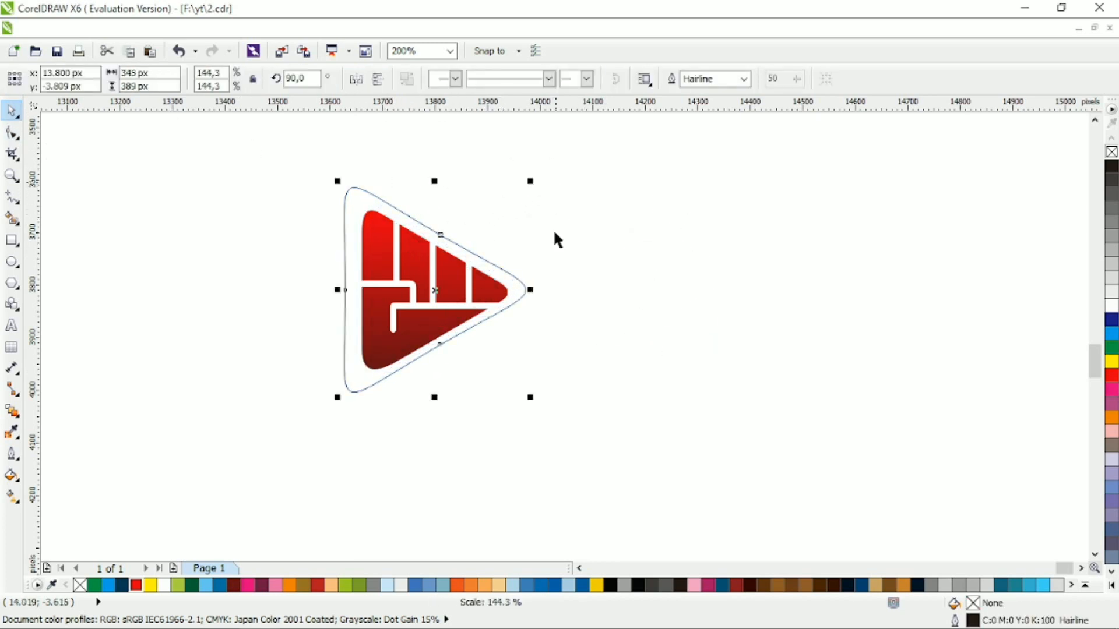
left_click_drag(516, 285, 522, 286)
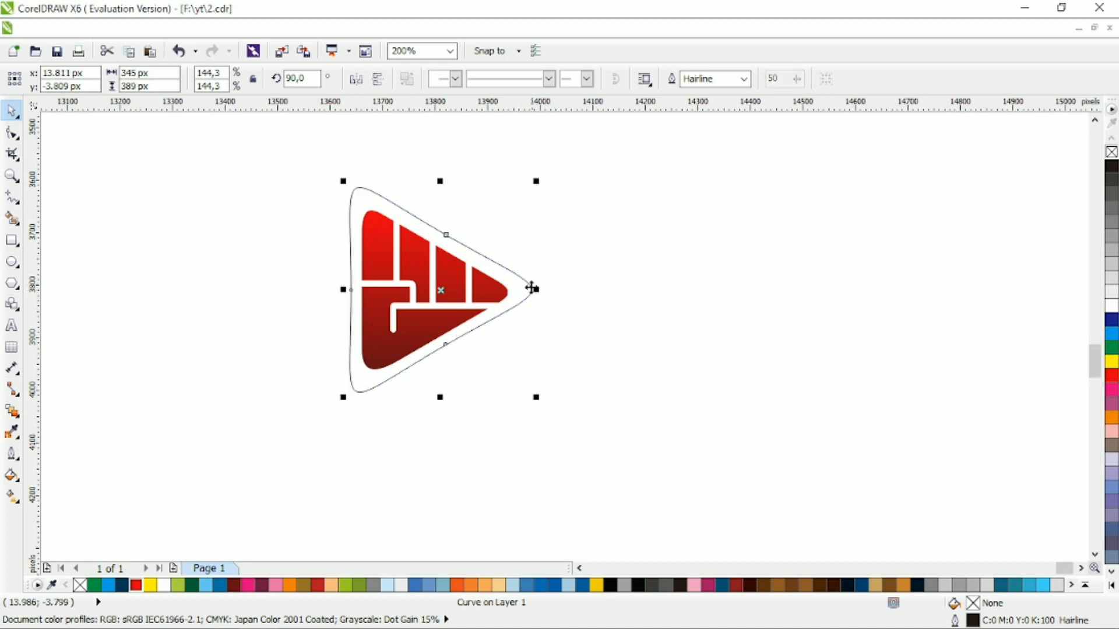
left_click_drag(539, 398, 544, 402)
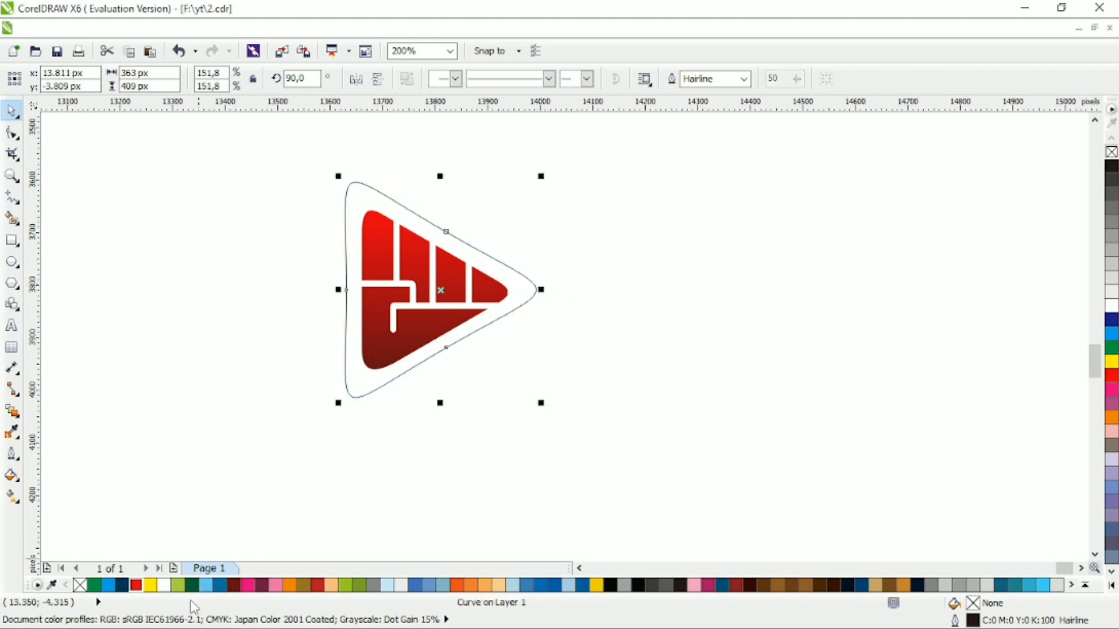
Copy the logo's fill and outline properties to the outer triangle and arrange the outer triangle behind the logo.
right_click(373, 385)
left_click(431, 437)
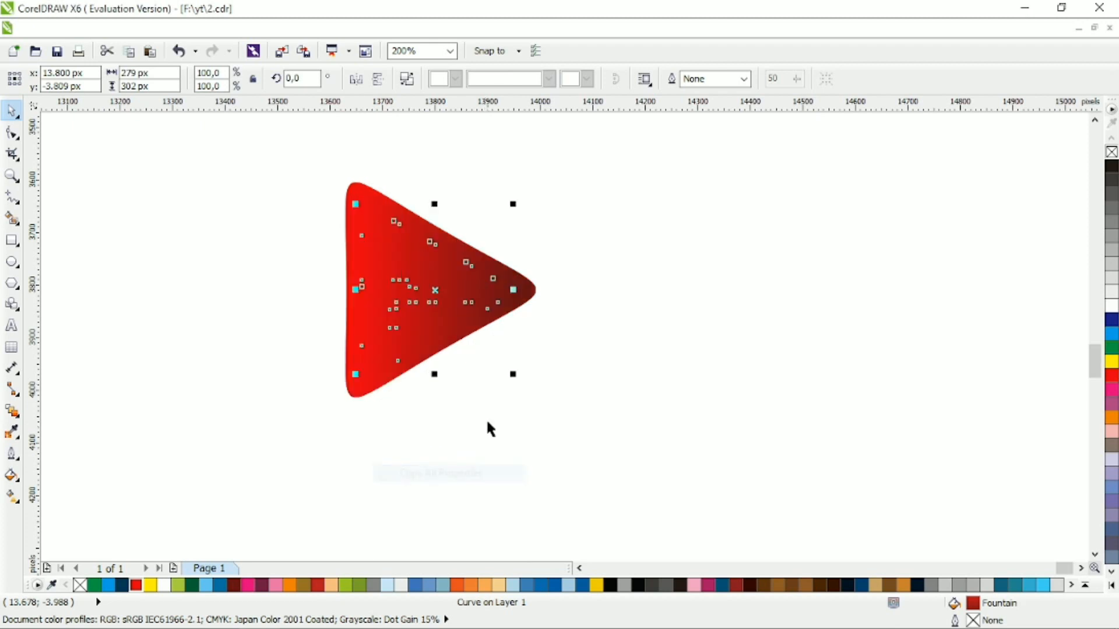
key("shift+Page_Down")
left_click(509, 342)
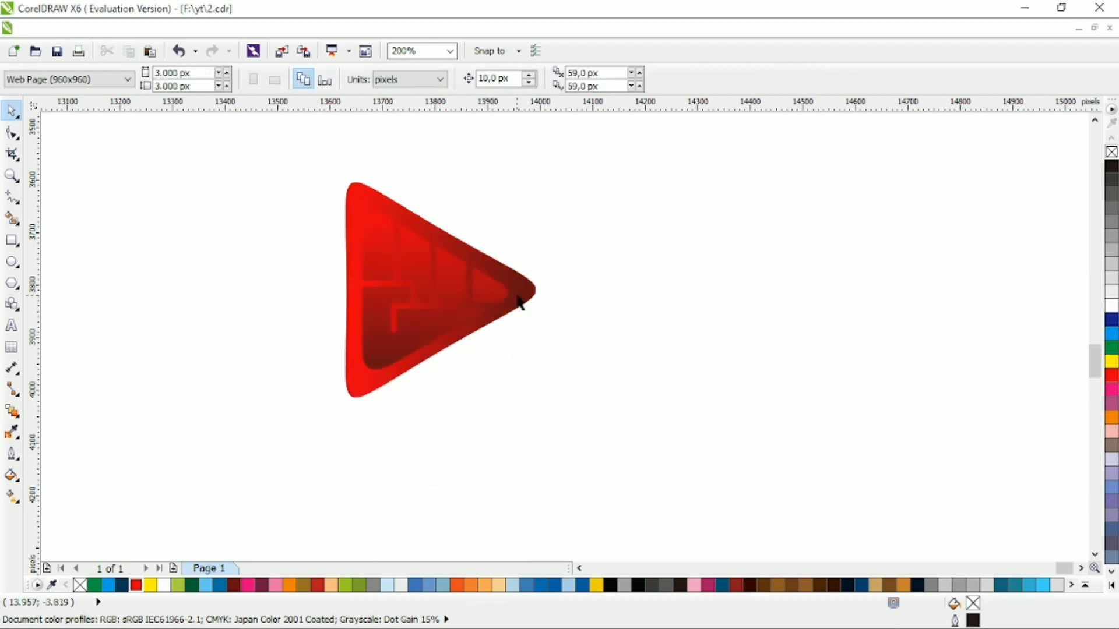
Fill the inner segmented triangle with white.
left_click(492, 289)
left_click(165, 585)
left_click(256, 467)
Apply a linear gradient at about 73 degrees to the outer triangle, from dark red at its lower left to bright red.
left_click(356, 391)
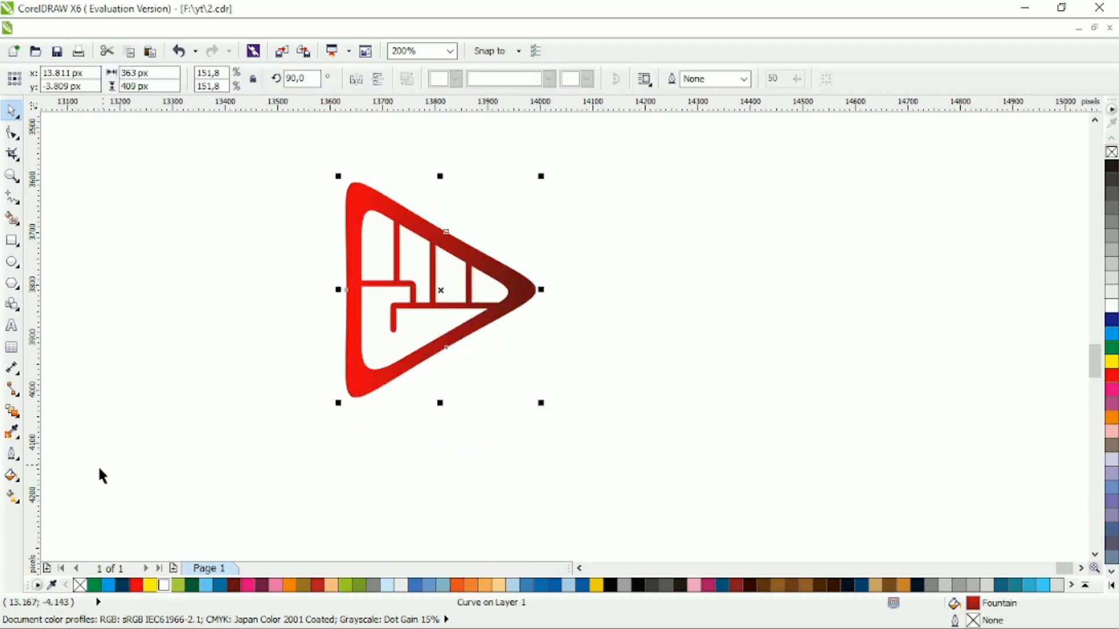
left_click(19, 497)
left_click_drag(363, 417, 426, 217)
left_click_drag(394, 438, 479, 211)
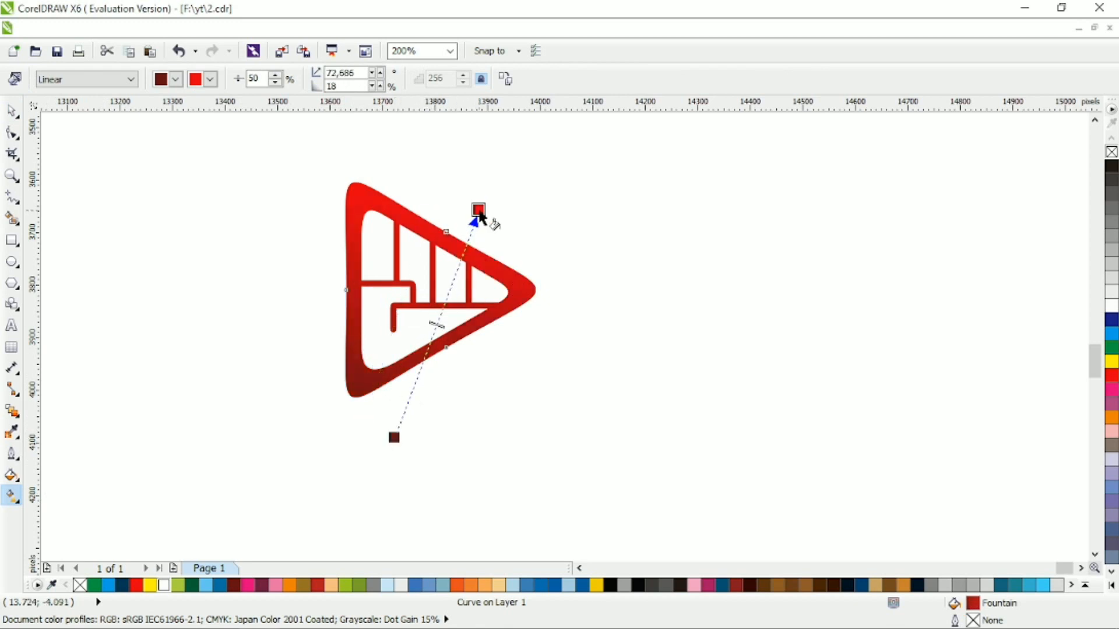
left_click(12, 110)
left_click(286, 251)
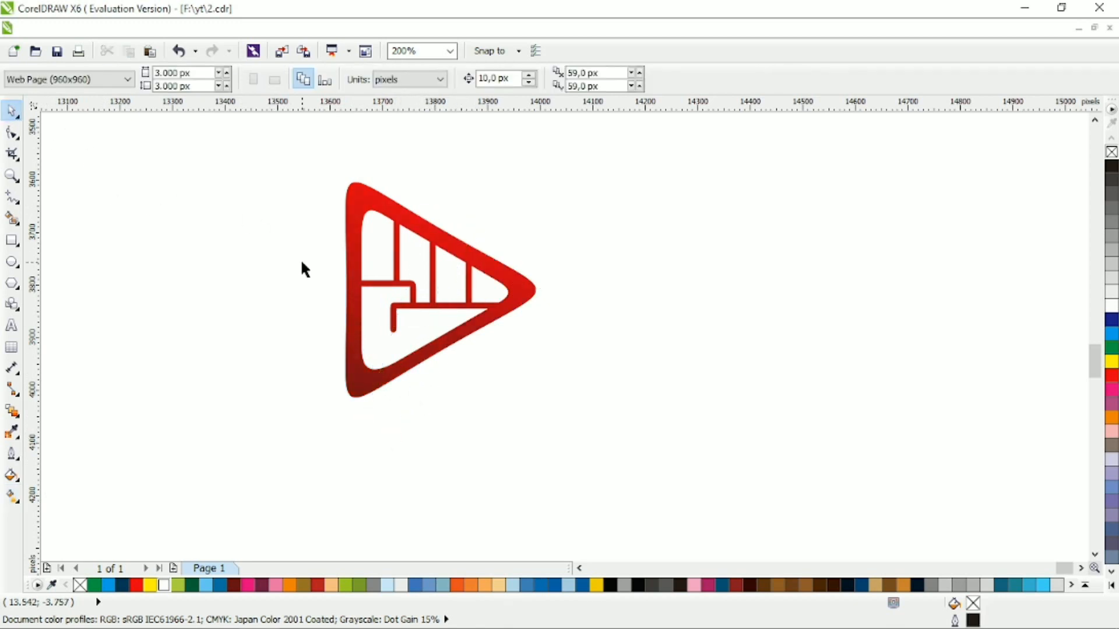
Make the outer triangle's nodes smooth and adjust their handles so its corners are rounder around the white segments.
left_click(400, 370)
left_click(12, 133)
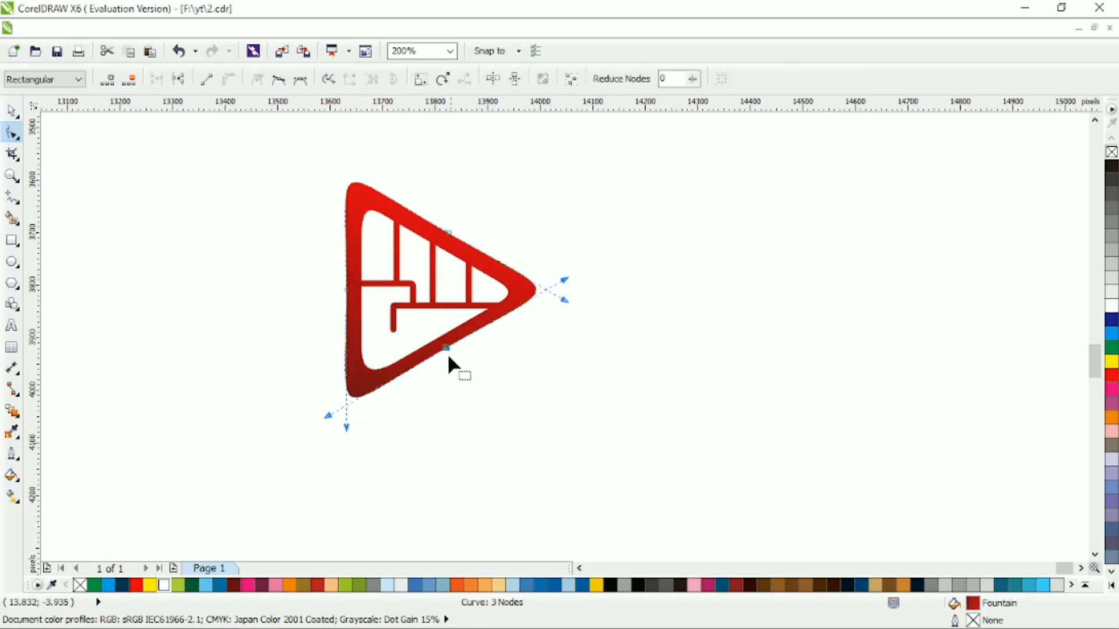
left_click_drag(287, 142, 568, 417)
left_click(279, 80)
left_click_drag(354, 220, 343, 172)
left_click_drag(558, 281, 548, 286)
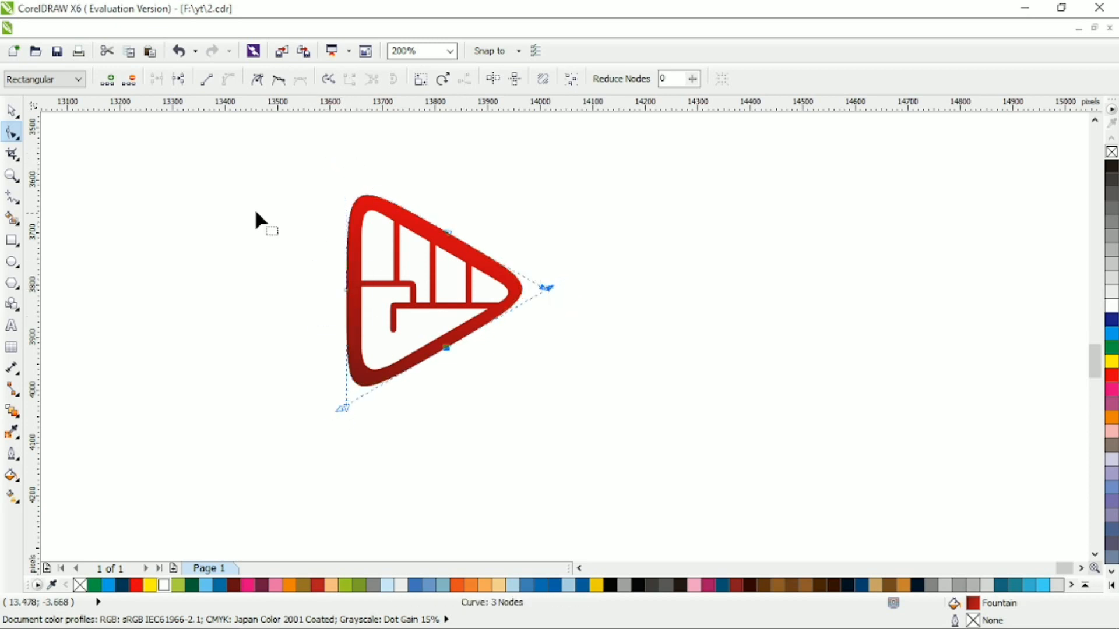
left_click(346, 407)
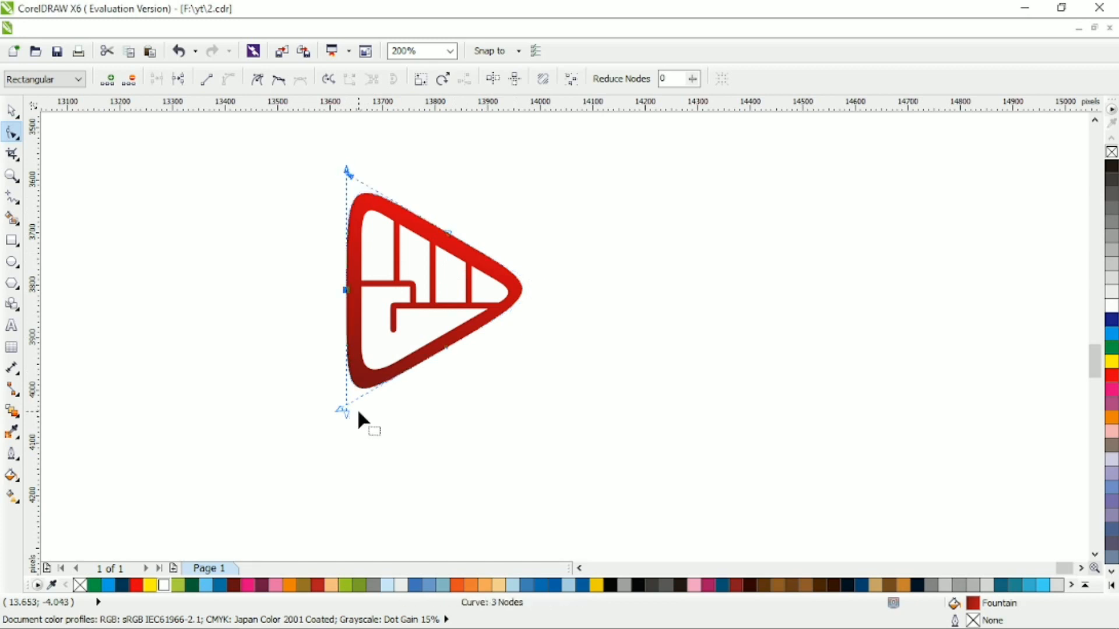
Shrink the white segmented triangle inside the red triangle and shift it slightly to the left.
left_click(465, 272)
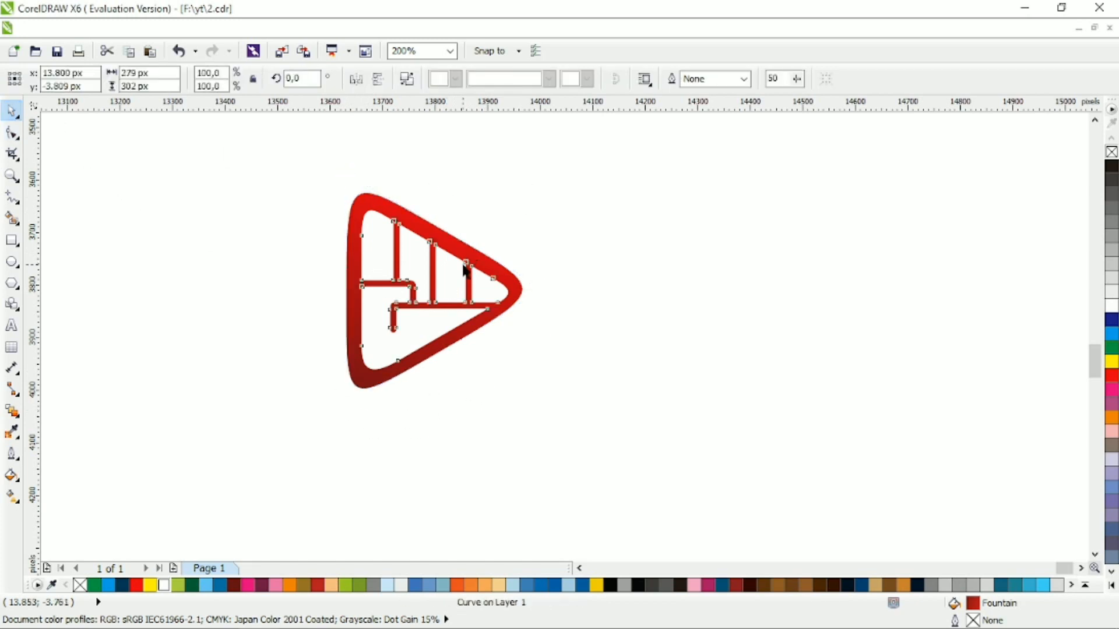
left_click_drag(513, 205, 490, 210)
left_click(490, 209)
left_click_drag(472, 306, 464, 306)
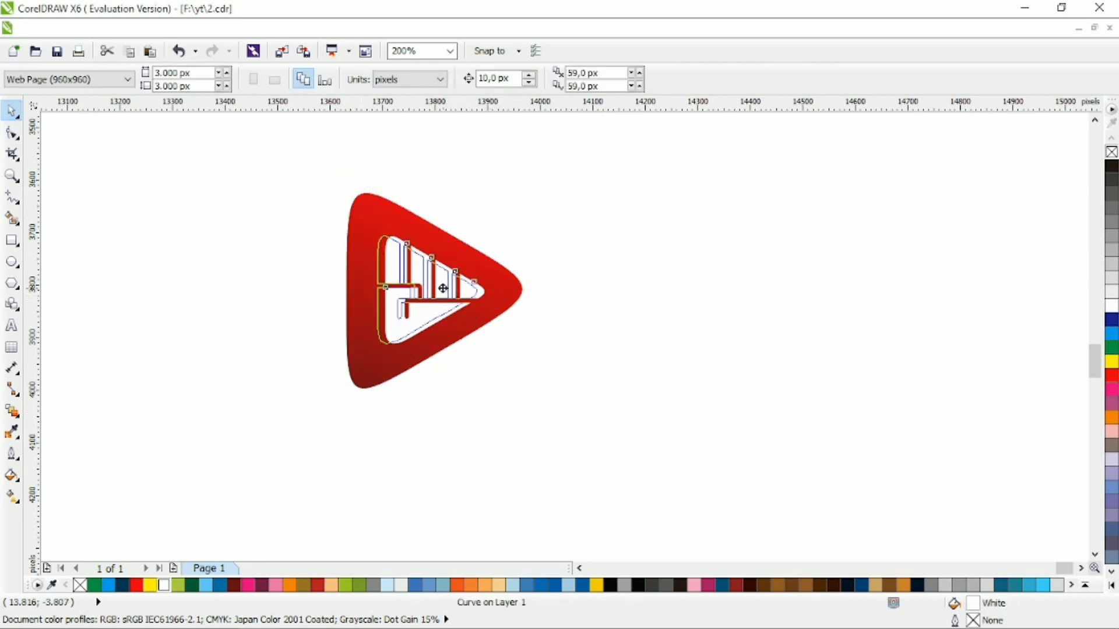
Draw a closed Bézier shape from the white triangle's upper corner, around the red triangle's lower left, to the white triangle's tip.
left_click(617, 333)
left_click(17, 202)
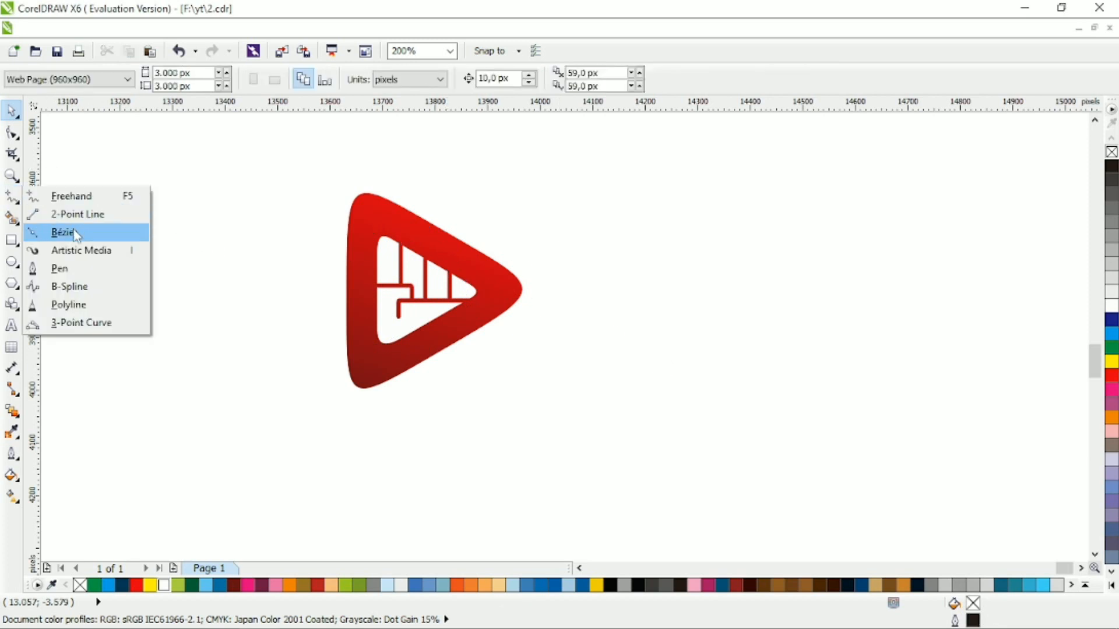
left_click(76, 232)
left_click(383, 237)
left_click(309, 280)
left_click(310, 418)
left_click(401, 418)
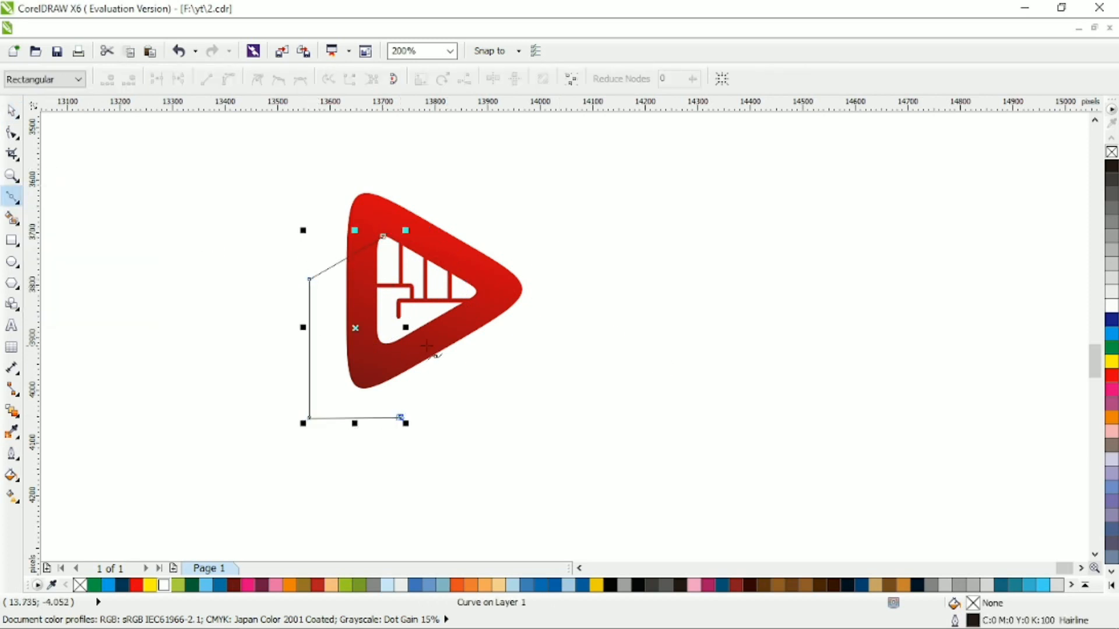
left_click(474, 291)
scroll(413, 259, "up", 1)
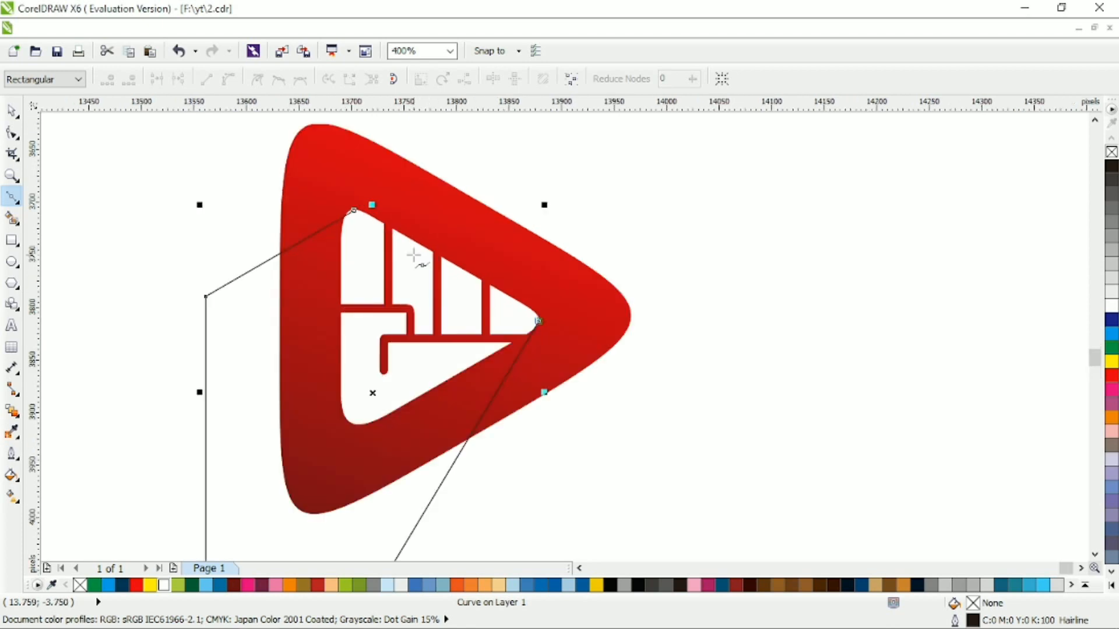
left_click(355, 211)
Adjust the Bézier shape's nodes at the white triangle's upper corner so its edge follows the white segments.
left_click(12, 132)
scroll(325, 183, "up", 1)
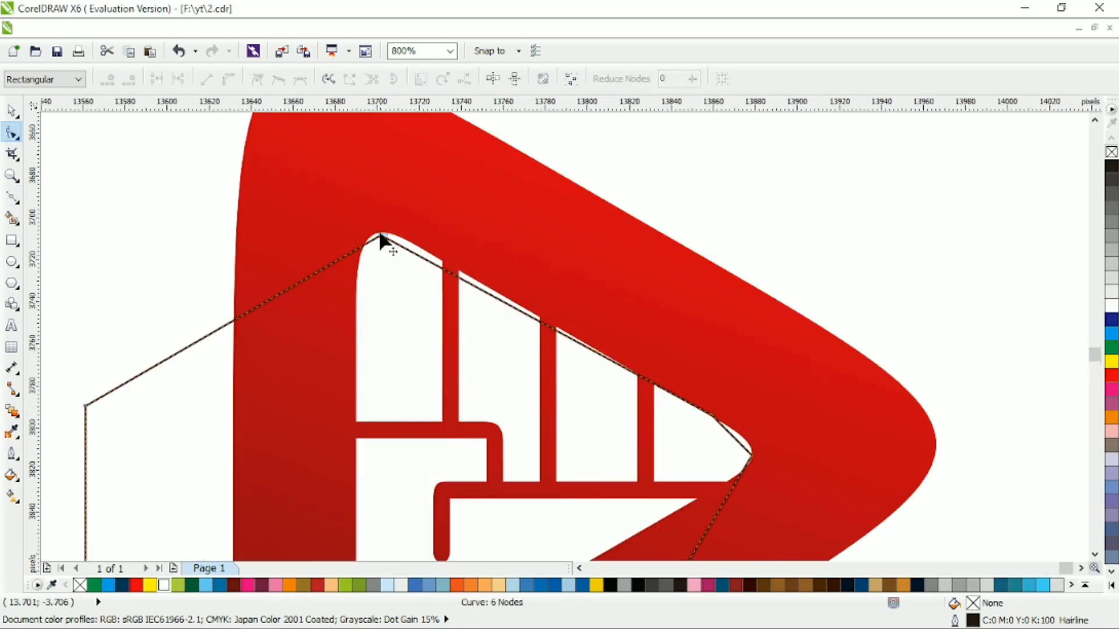
mouse_move(380, 236)
left_mouse_down()
mouse_move(399, 238)
mouse_move(374, 237)
left_mouse_up()
double_click(382, 245)
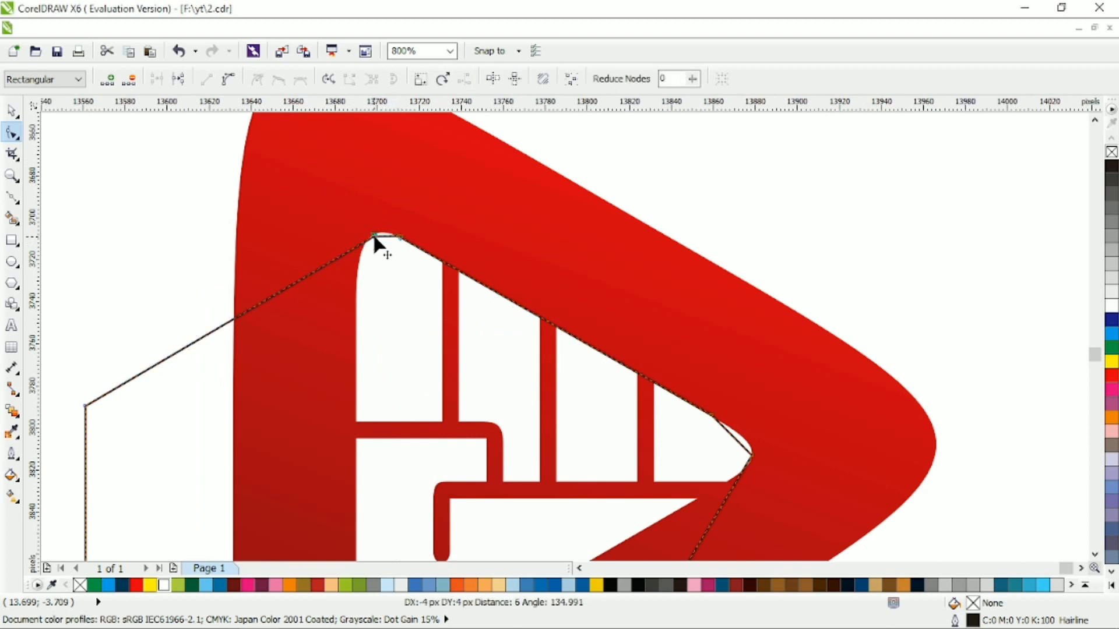
Intersect the Bézier shape with the red outer triangle and delete the leftover drawn shape.
scroll(374, 236, "down", 1)
left_click(12, 111)
left_click(319, 191, "shift")
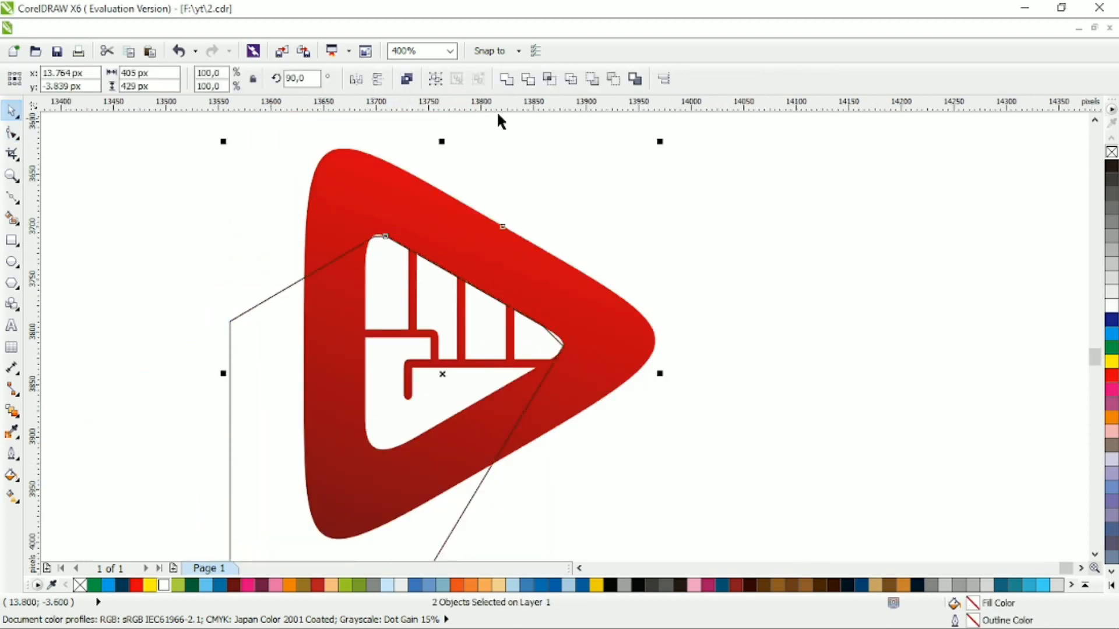
left_click(549, 79)
left_click(341, 327)
key("Delete")
scroll(371, 320, "down", 1)
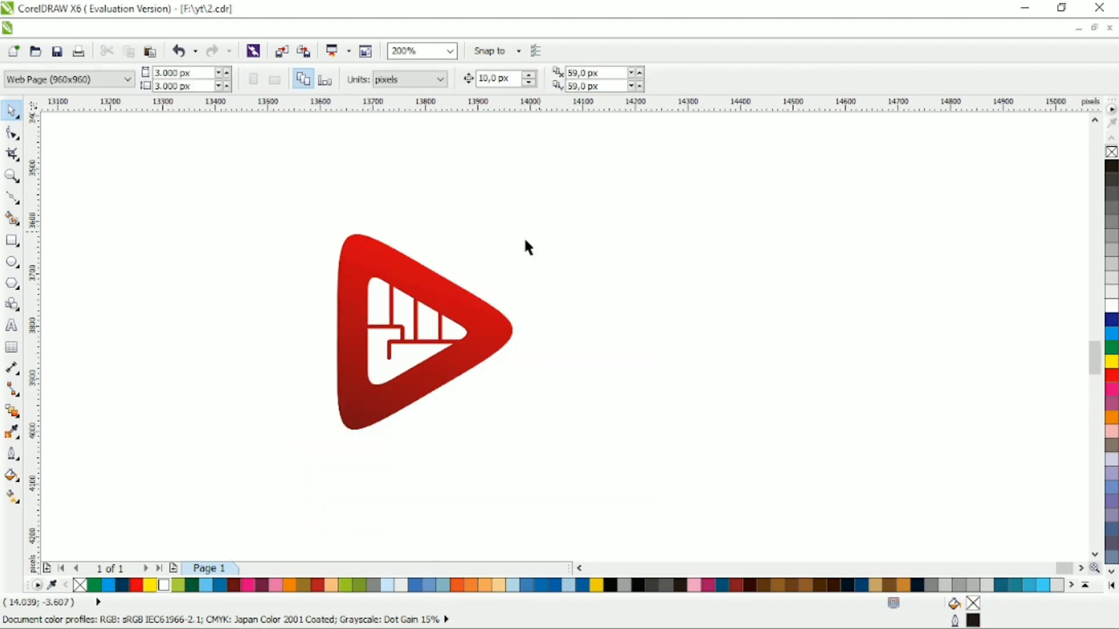
Apply a linear gradient to the intersected lower-left piece, from dark red at the lower left to bright red at the upper right.
left_click(380, 408)
left_click(11, 496)
left_click_drag(416, 404, 434, 354)
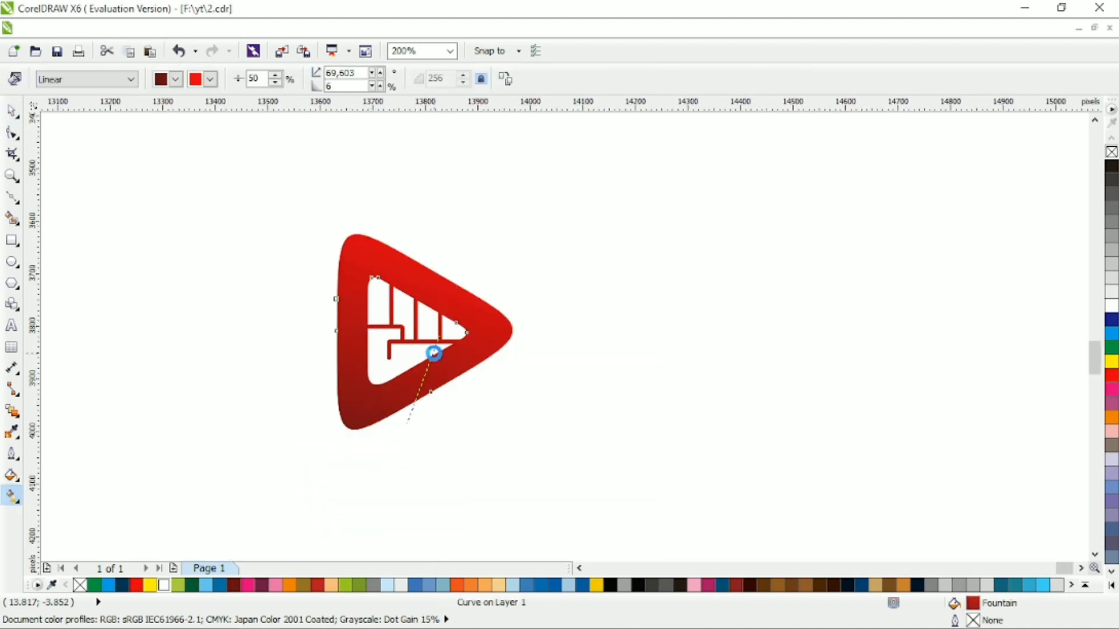
left_click_drag(286, 434, 429, 281)
left_click(12, 114)
left_click(245, 233)
scroll(373, 291, "left", 1)
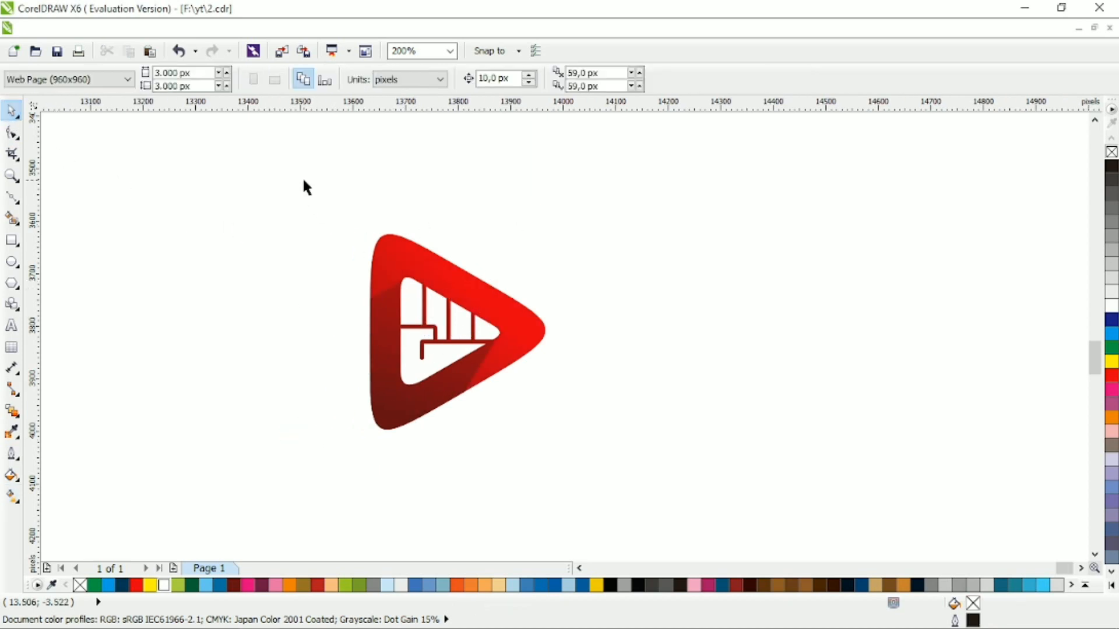
Group all the shapes of the triangle logo and move the group to the left.
left_click_drag(303, 181, 644, 467)
key("ctrl+g")
left_click(593, 369)
left_click_drag(479, 371, 429, 370)
left_click(551, 350)
Add the artistic text "POWERPLAY" to the right of the triangle logo.
left_click(12, 326)
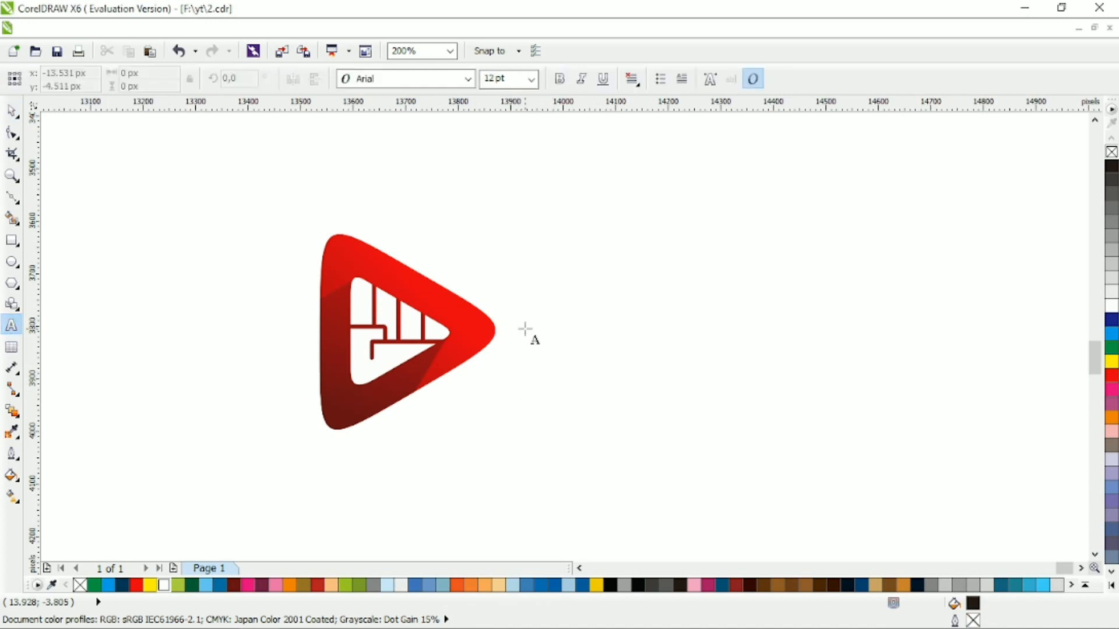
left_click(525, 329)
type("POWE")
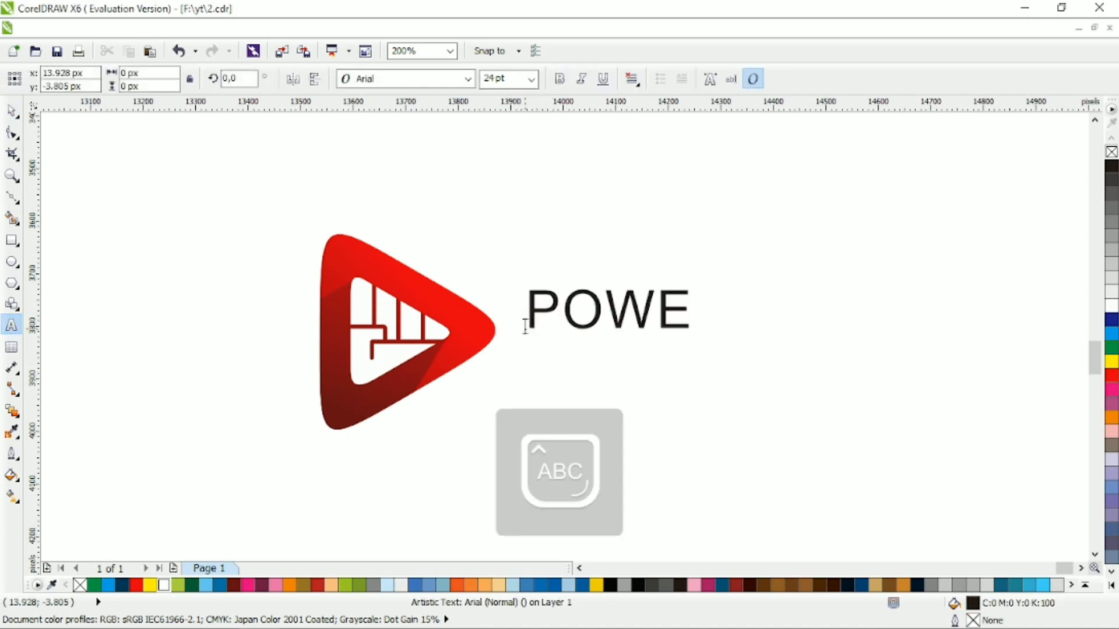
type("RPLAY")
key("Escape")
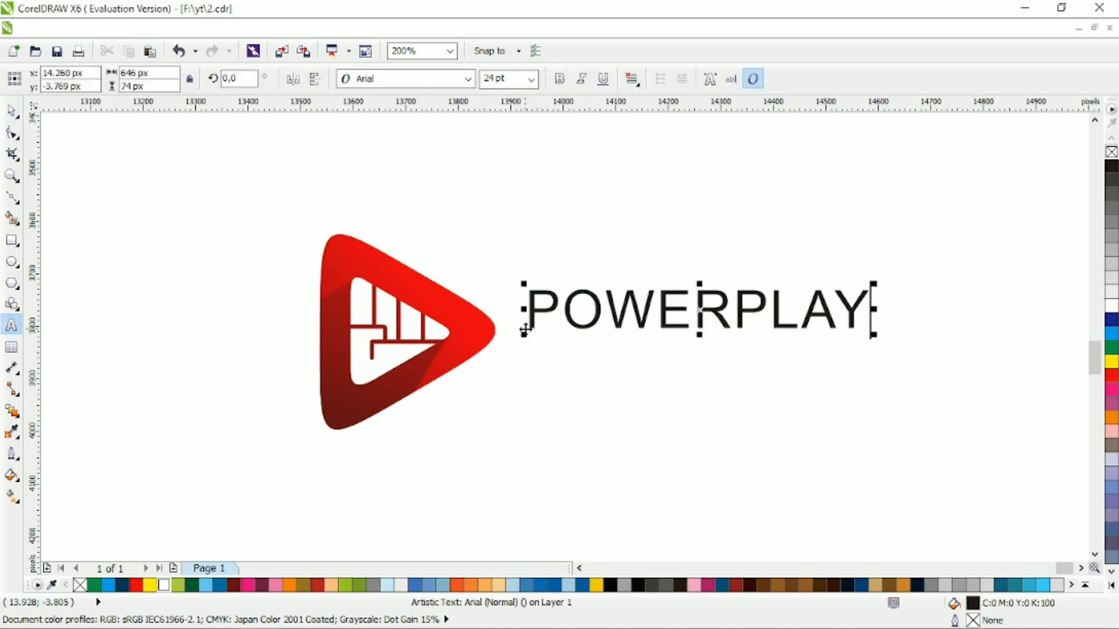
Change the font of the POWERPLAY text to Aero.
left_click(8, 120)
left_click(467, 79)
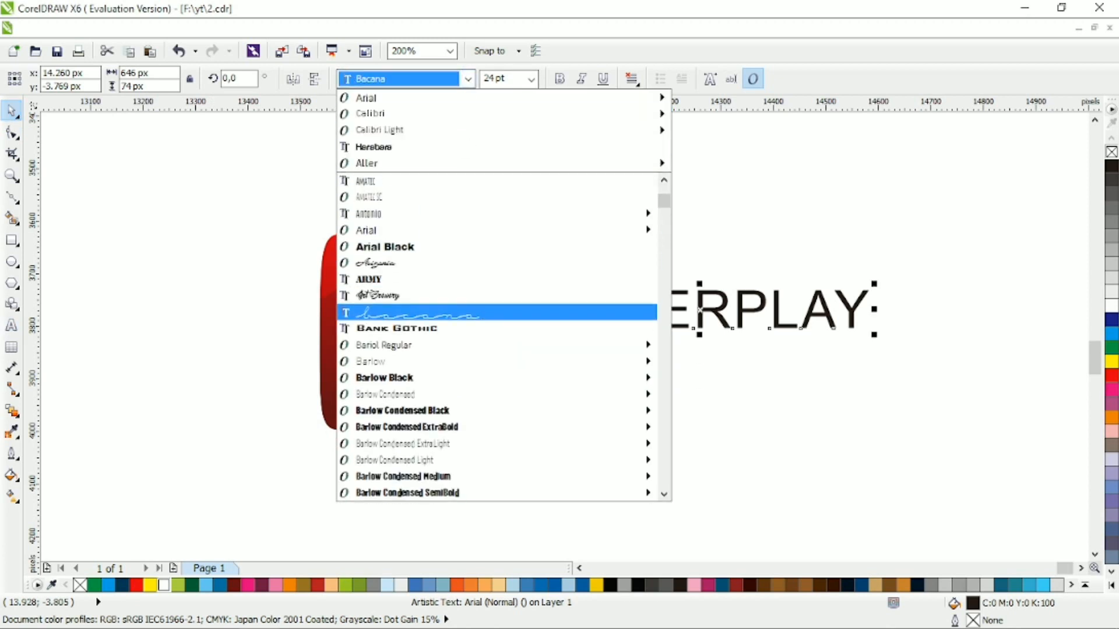
scroll(482, 260, "up", 4)
left_click(472, 248)
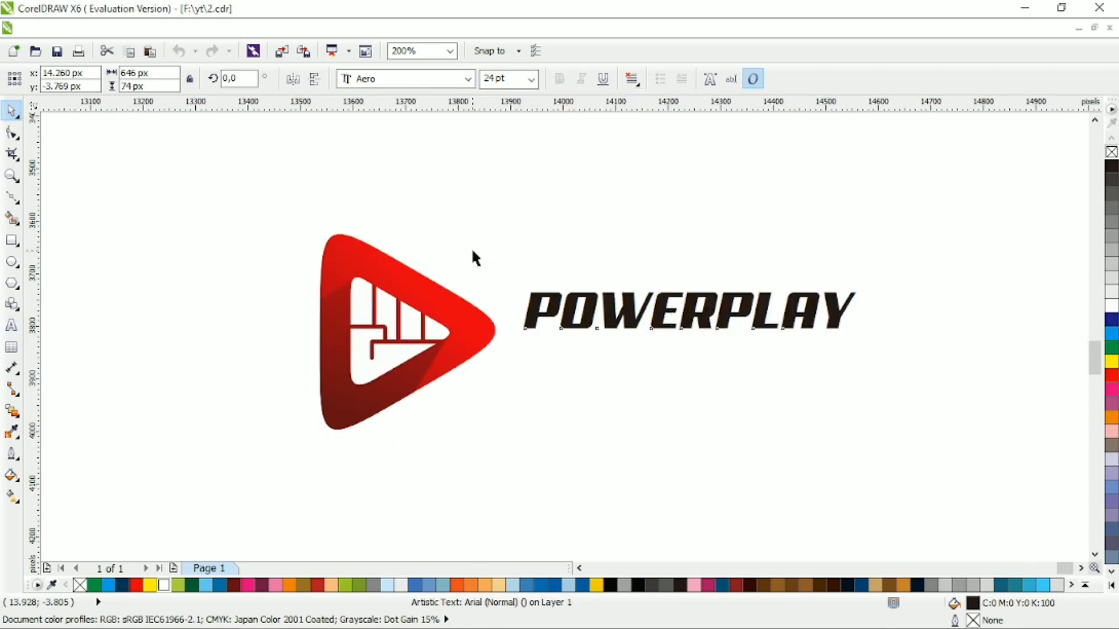
Color the letters POWER dark red (C53 M100 Y100 K41) and the letters PLAY red.
double_click(720, 314)
left_click_drag(719, 300, 534, 303)
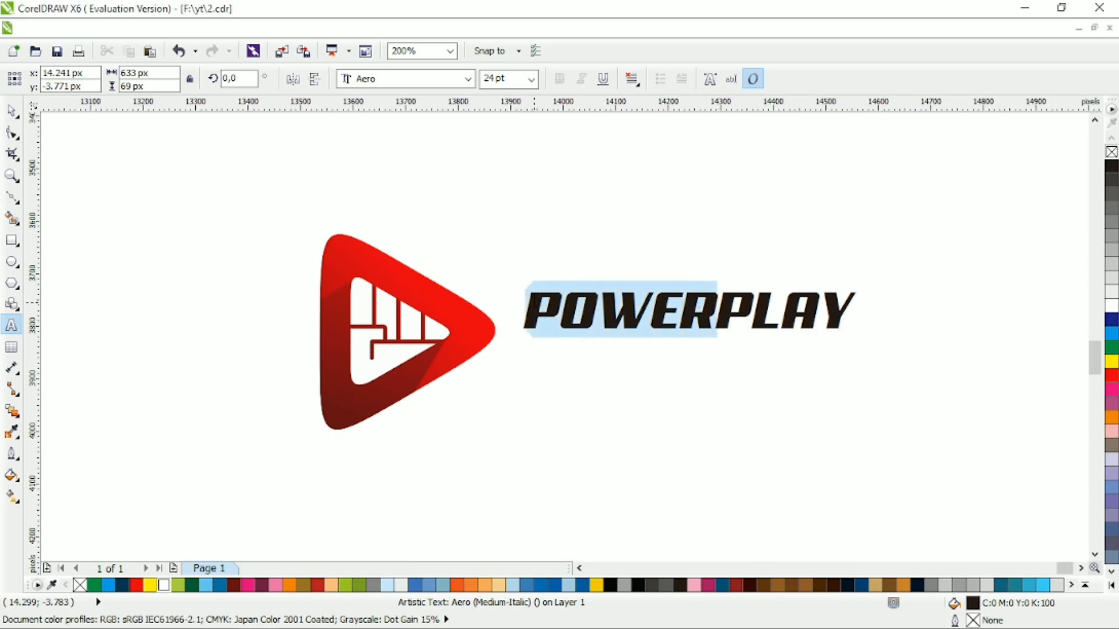
left_click(233, 584)
left_click_drag(716, 312, 854, 315)
left_click(135, 585)
left_click(13, 111)
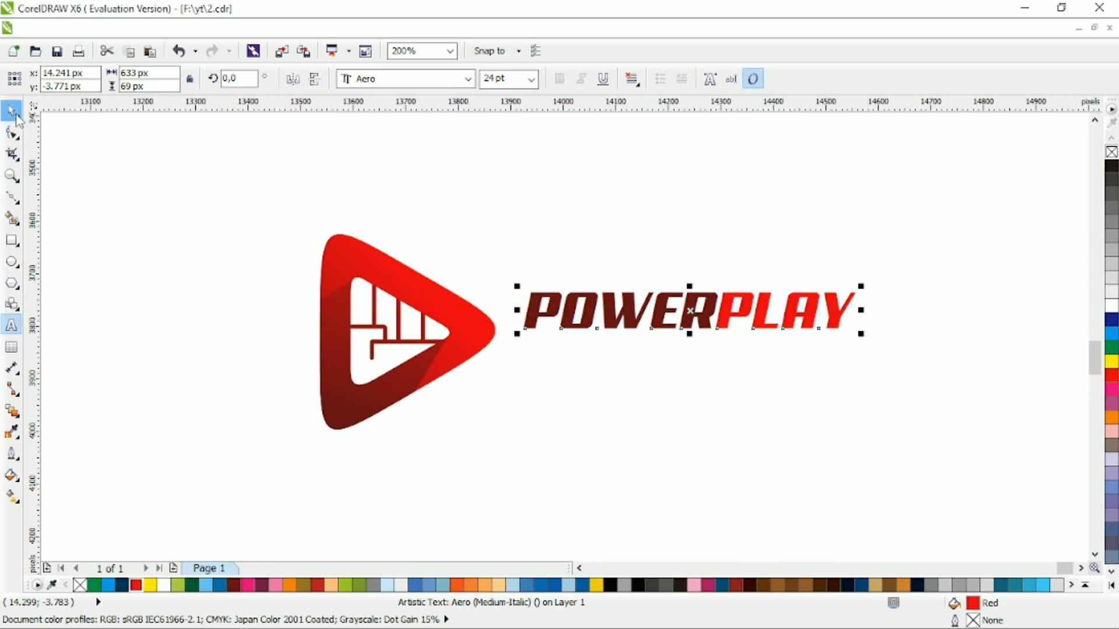
Shrink the triangle logo and move the POWERPLAY text close beside it, vertically aligned with the logo's middle.
left_click(361, 280)
left_click_drag(501, 228, 474, 255)
left_click_drag(542, 297, 503, 322)
key("Up")
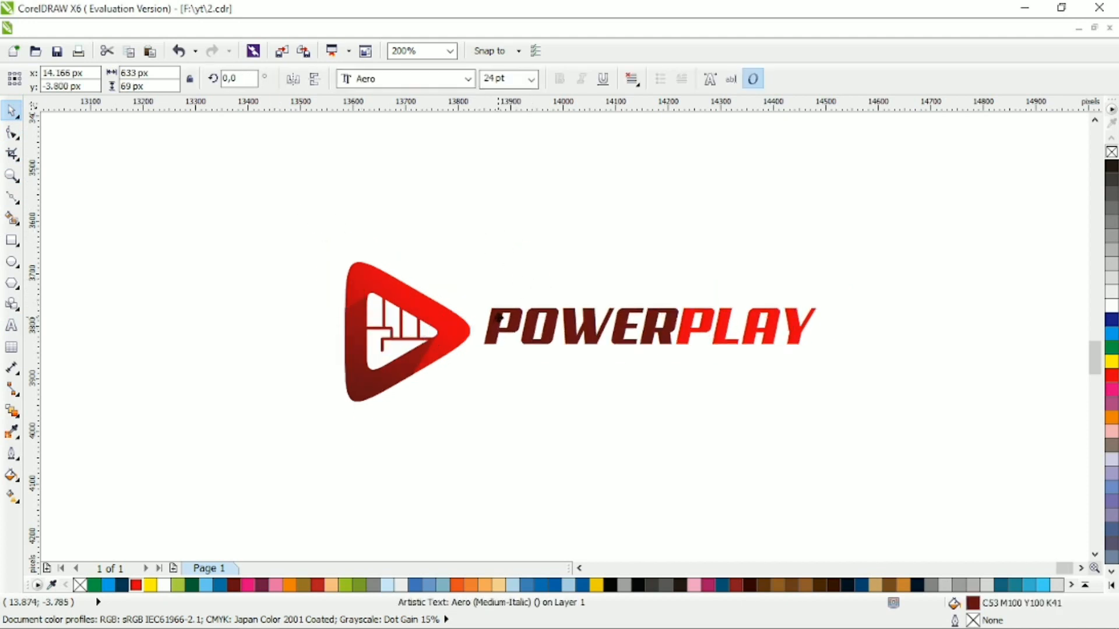
left_click(781, 205)
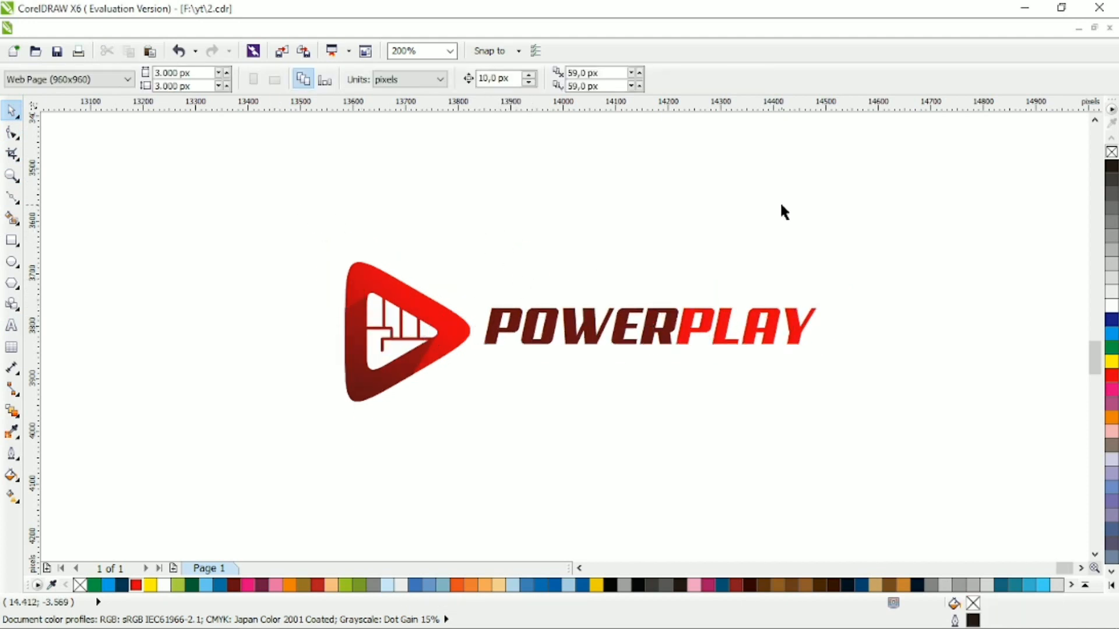